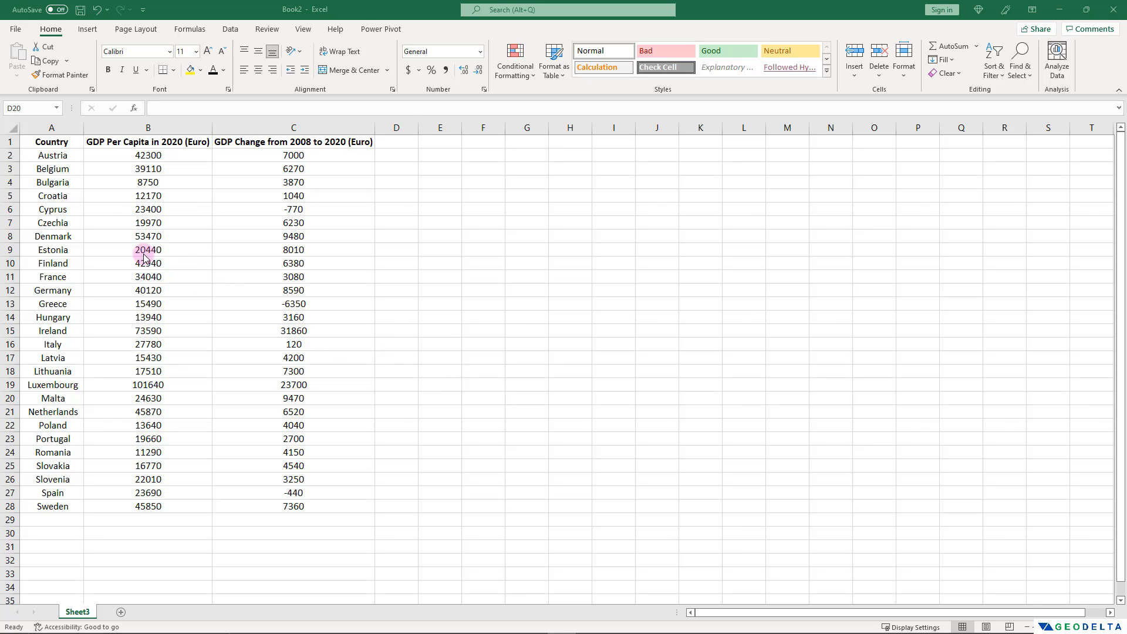
{"action": "left_click_drag", "start_coordinate": [62, 142], "coordinate": [52, 506]}
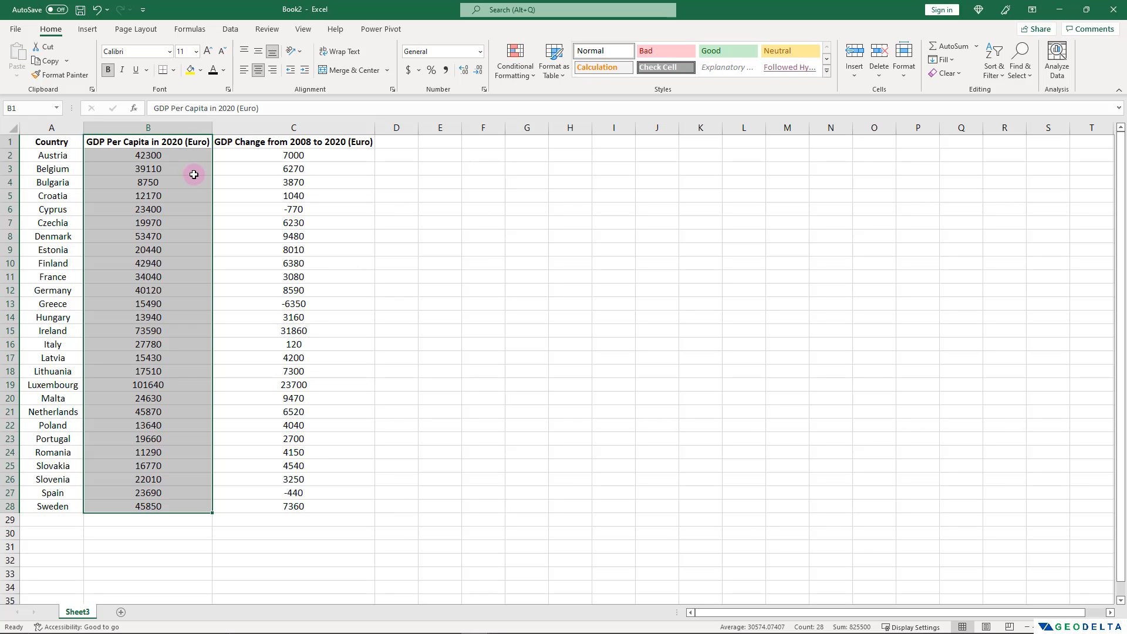
{"action": "left_click", "coordinate": [310, 142]}
{"action": "key", "text": "ctrl+shift+Down"}
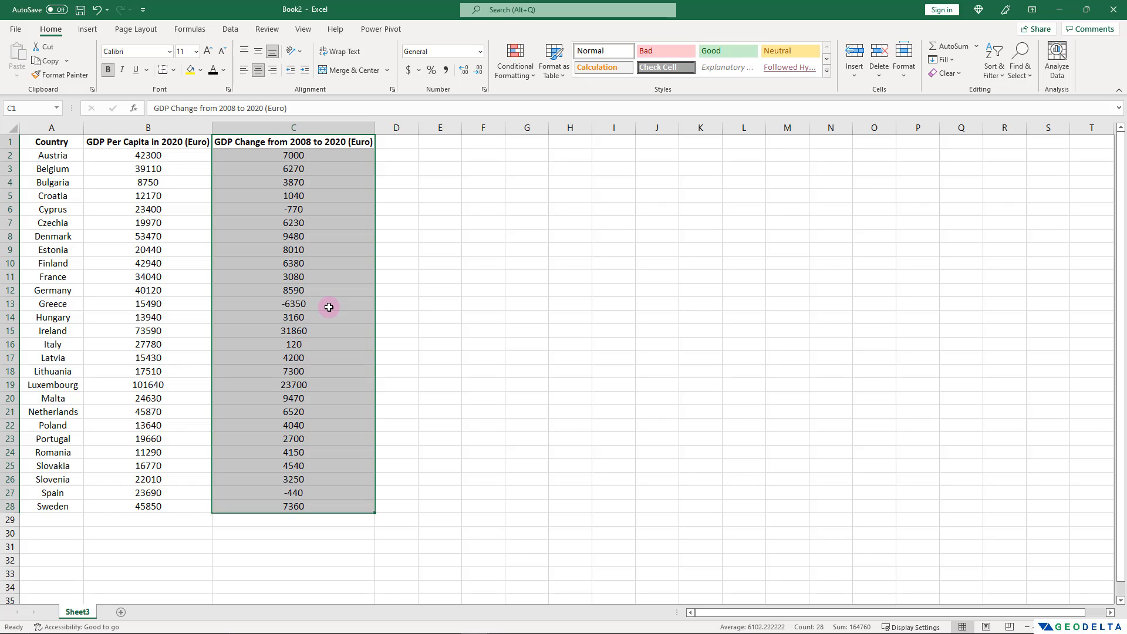
{"action": "left_click", "coordinate": [411, 329]}
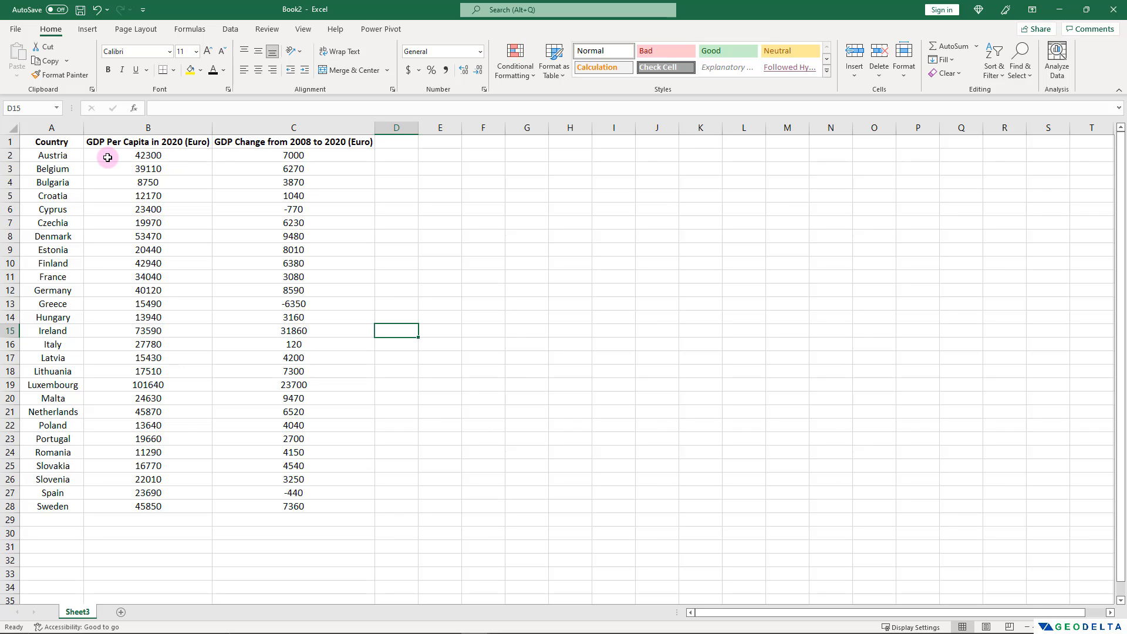
Insert a filled map chart from the Country and GDP Per Capita in 2020 columns (A1:B28) and enlarge it.
{"action": "left_click_drag", "start_coordinate": [58, 143], "coordinate": [136, 504]}
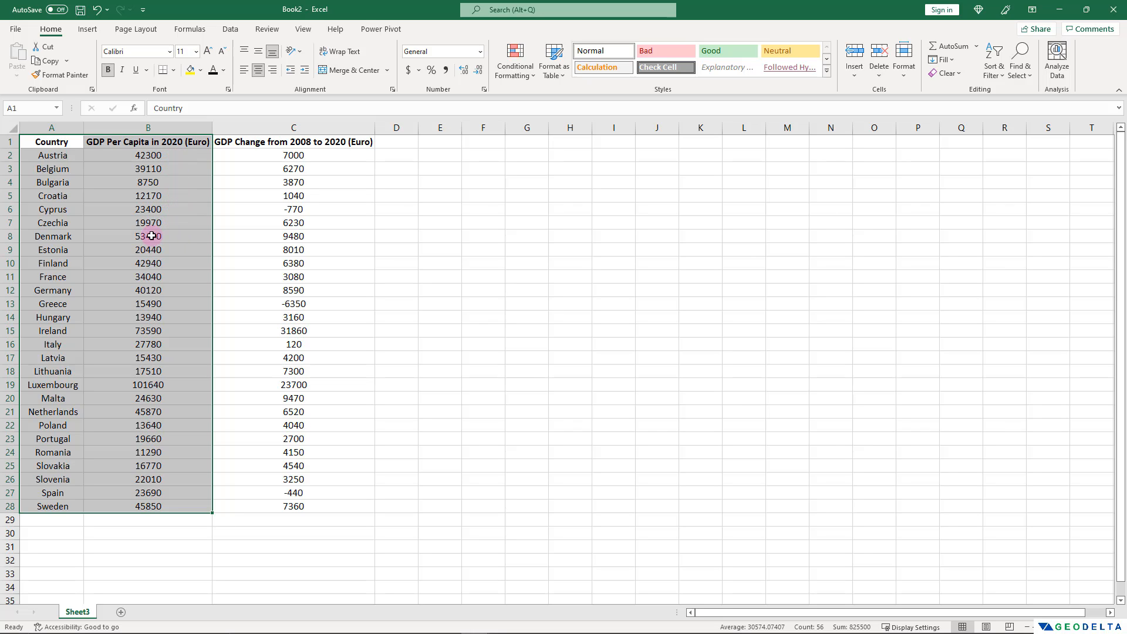
{"action": "left_click", "coordinate": [92, 32]}
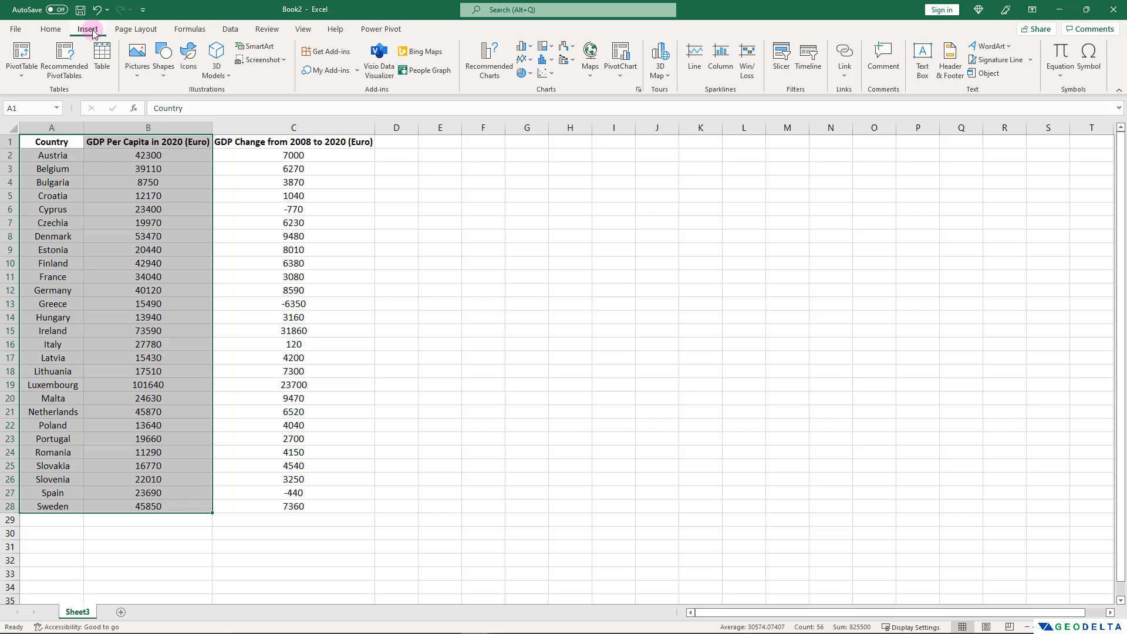
{"action": "left_click", "coordinate": [590, 77]}
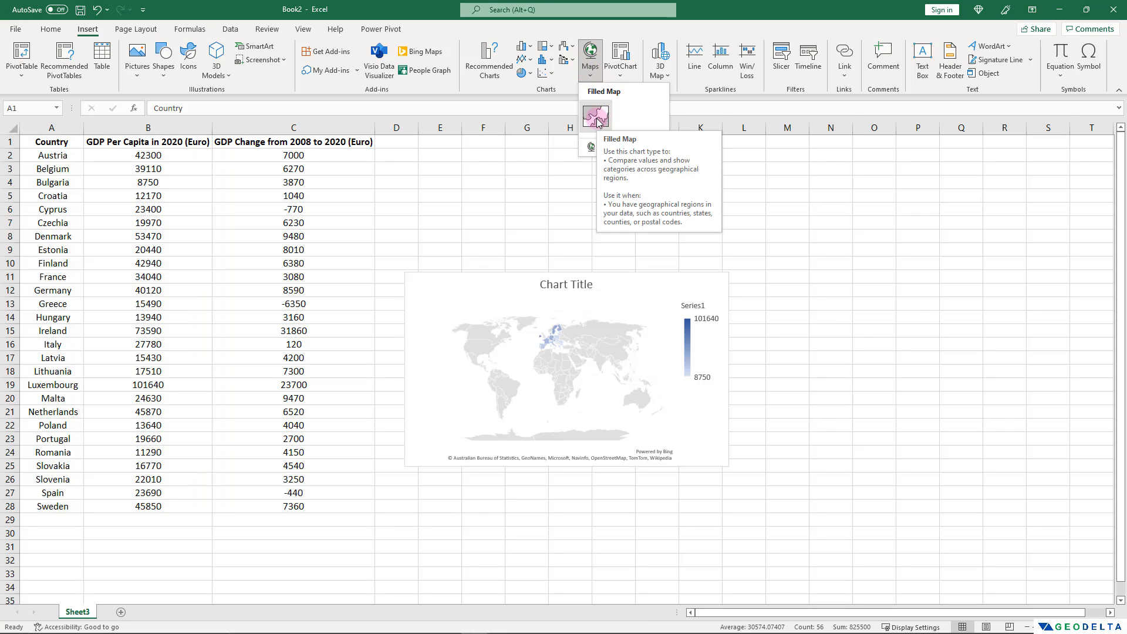
{"action": "left_click", "coordinate": [597, 121]}
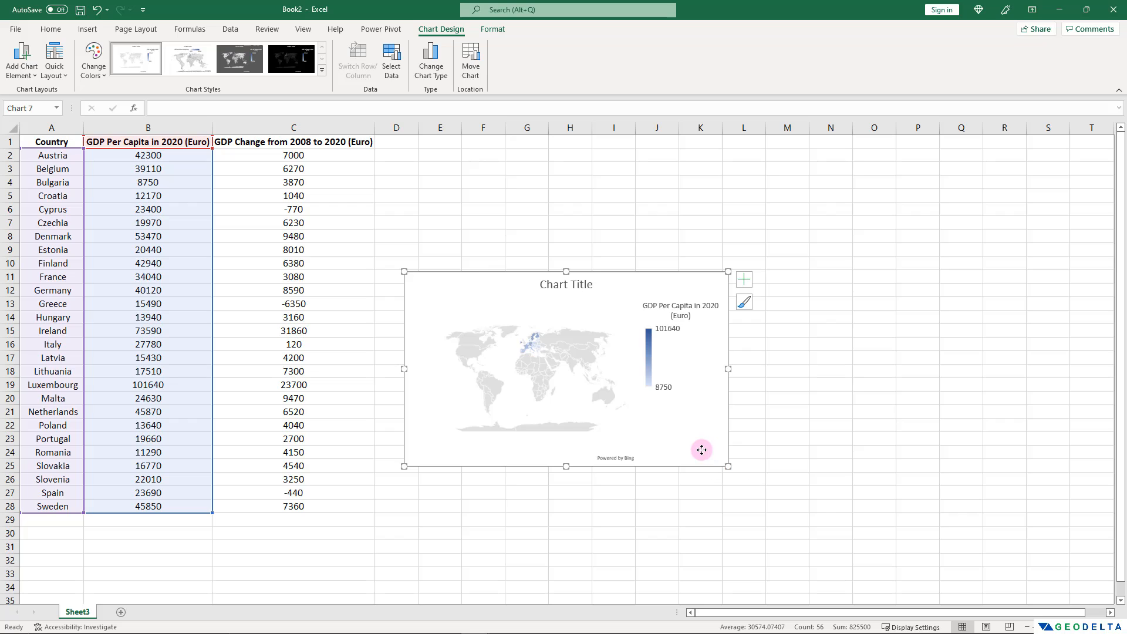
{"action": "left_click_drag", "start_coordinate": [701, 450], "coordinate": [880, 576]}
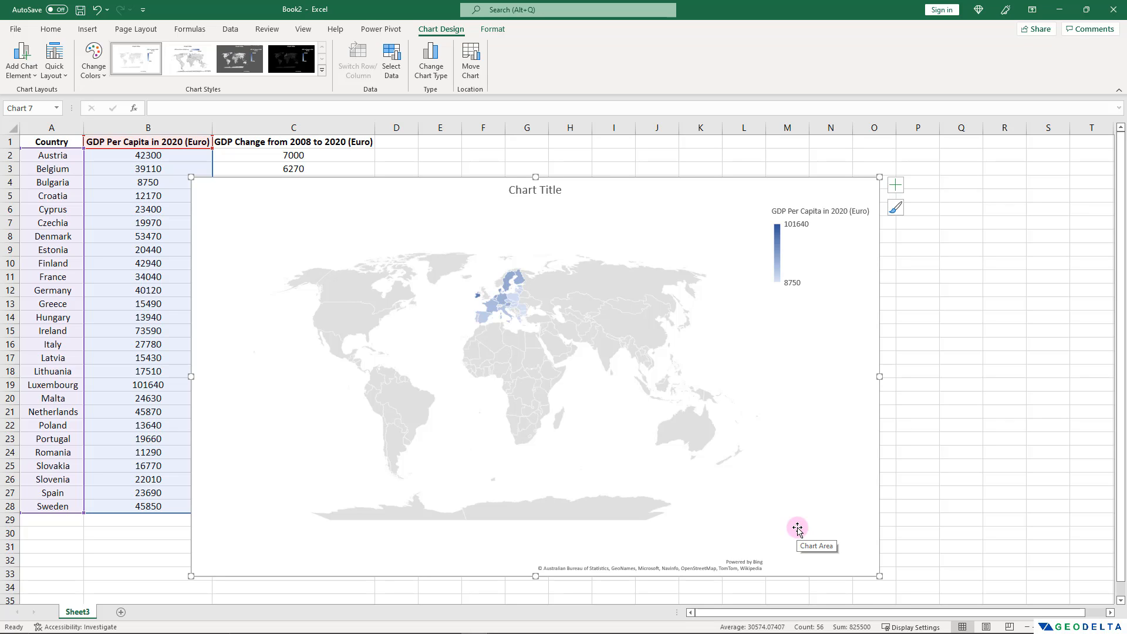
Give the map chart's plot area a solid gray border with a width of 1.5 pt.
{"action": "left_click", "coordinate": [434, 341]}
{"action": "right_click", "coordinate": [434, 342]}
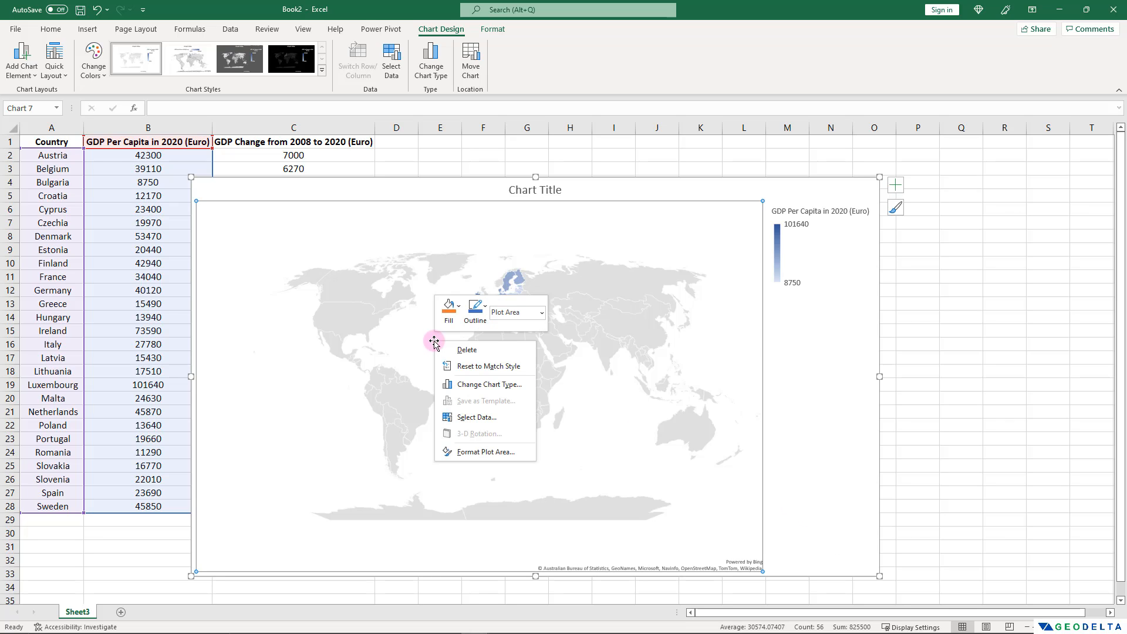
{"action": "left_click", "coordinate": [516, 451]}
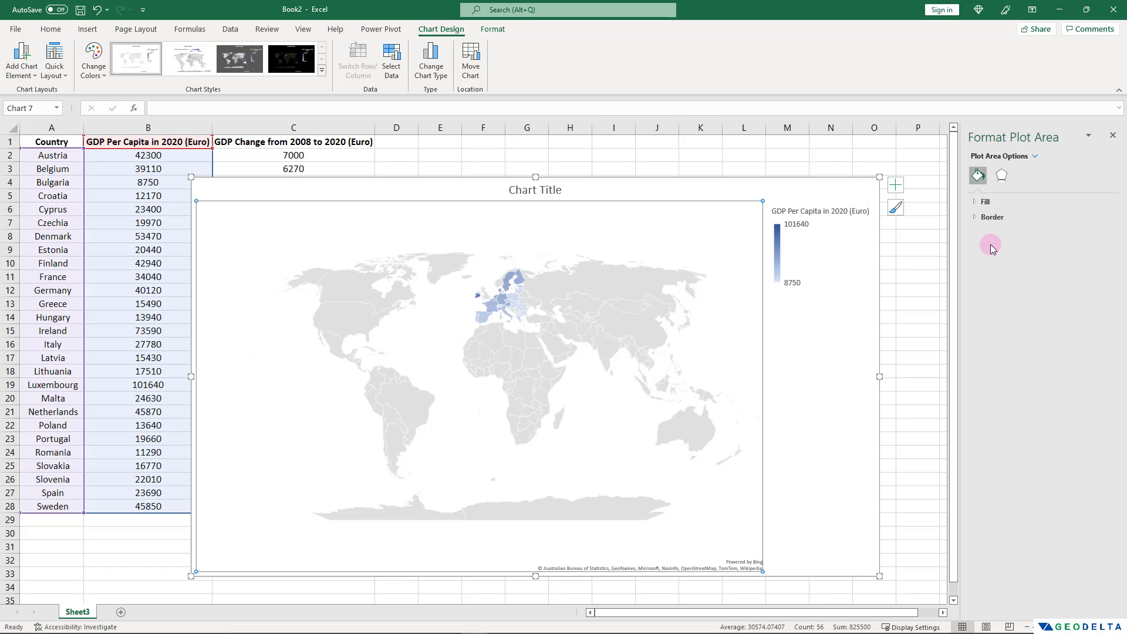
{"action": "left_click", "coordinate": [982, 219]}
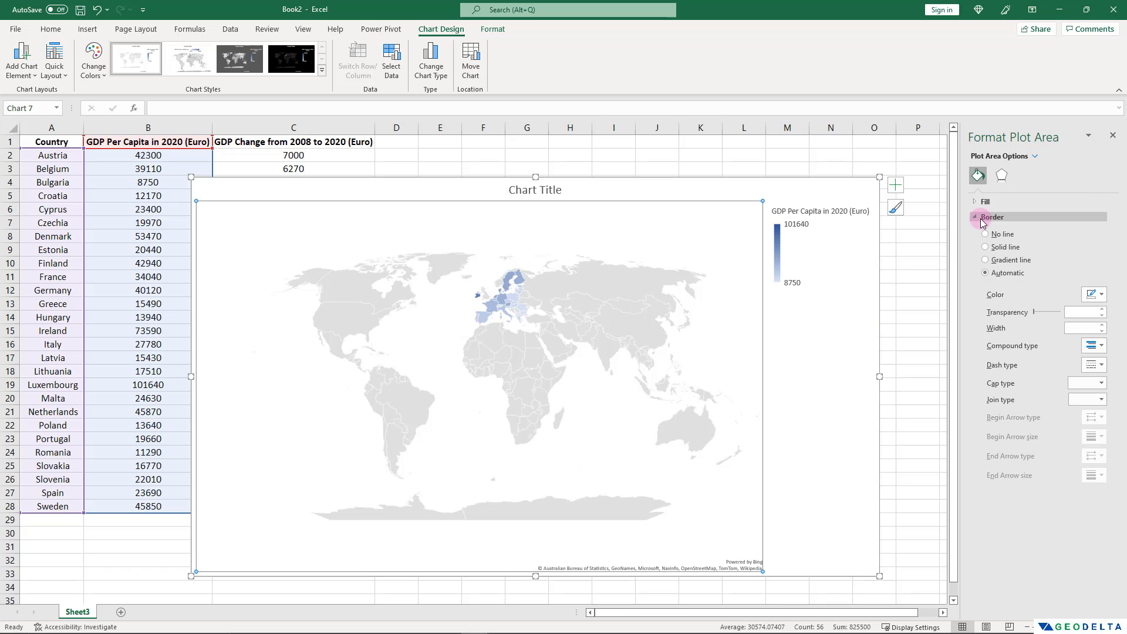
{"action": "left_click", "coordinate": [1016, 248]}
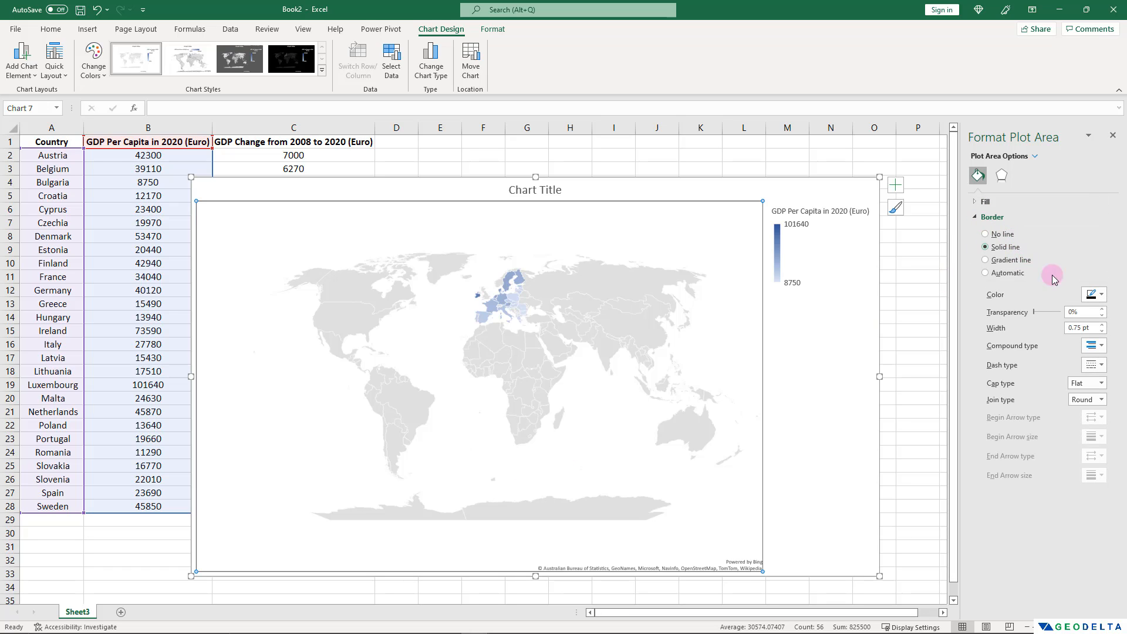
{"action": "left_click", "coordinate": [1095, 294]}
{"action": "left_click", "coordinate": [1029, 371]}
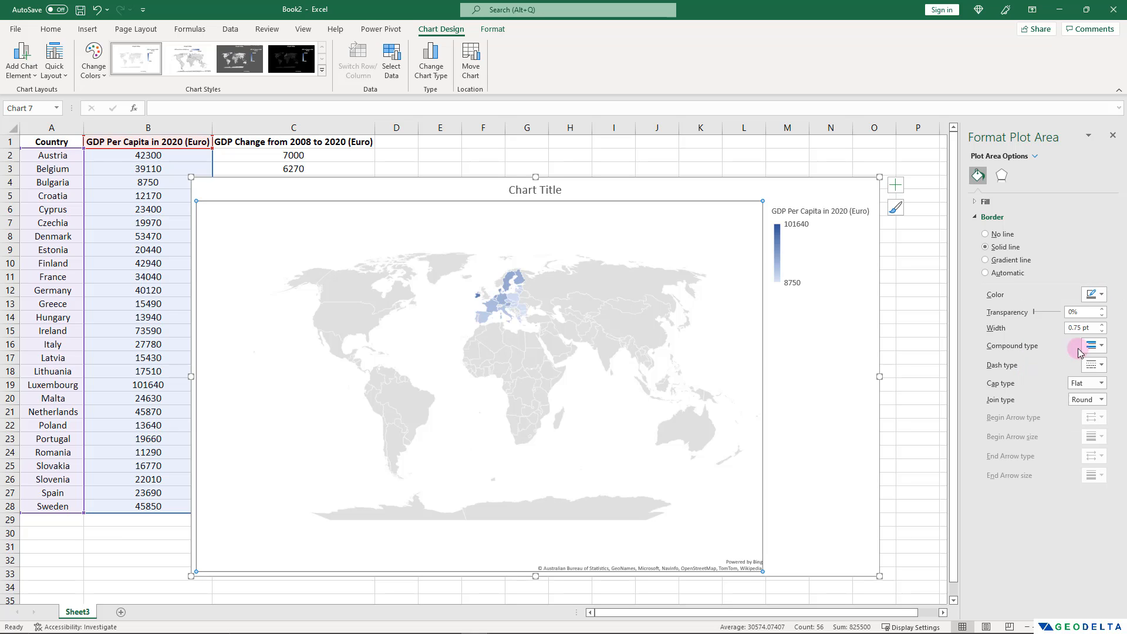
{"action": "left_click", "coordinate": [1102, 324]}
{"action": "left_click", "coordinate": [836, 462]}
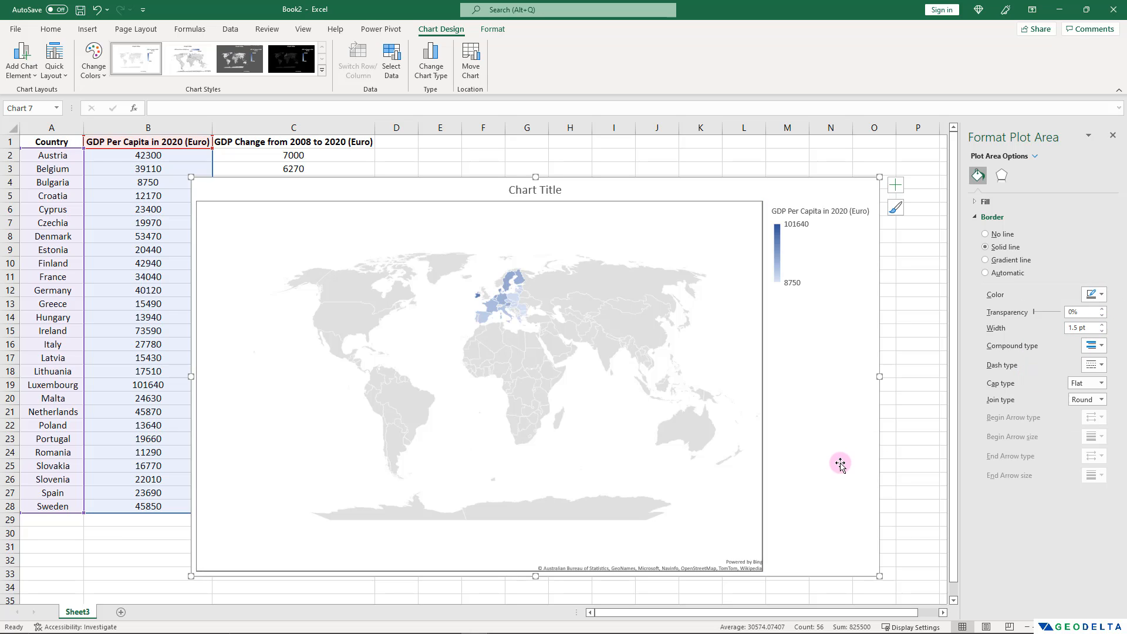
Replace the chart title with "GDP per Capita in 2020 (Euros)".
{"action": "left_click", "coordinate": [542, 191]}
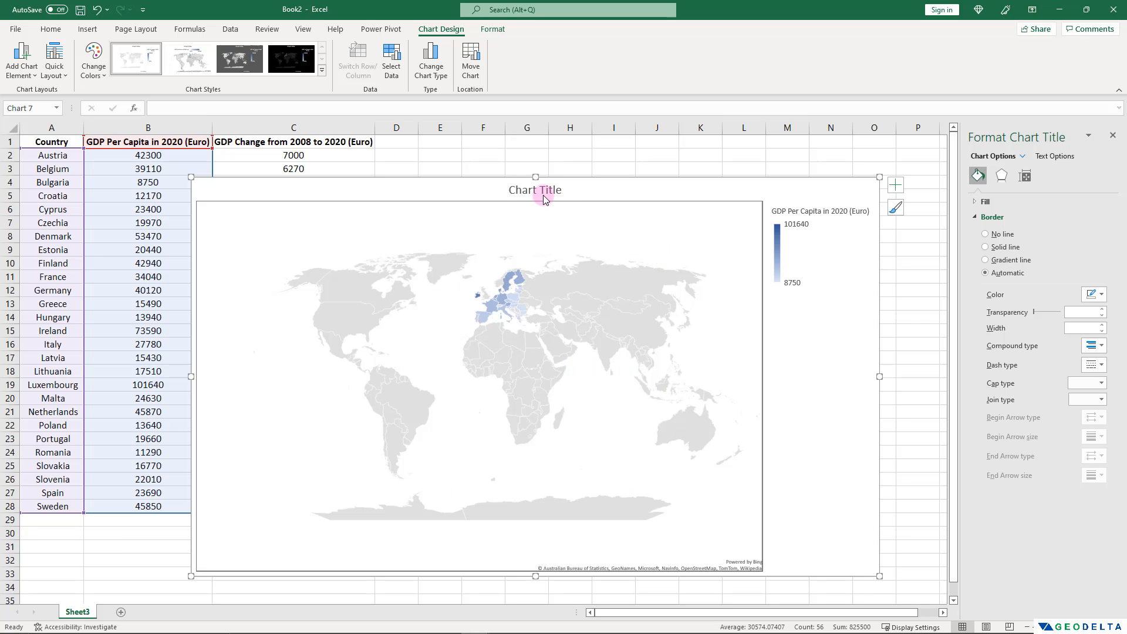
{"action": "triple_click", "coordinate": [541, 191]}
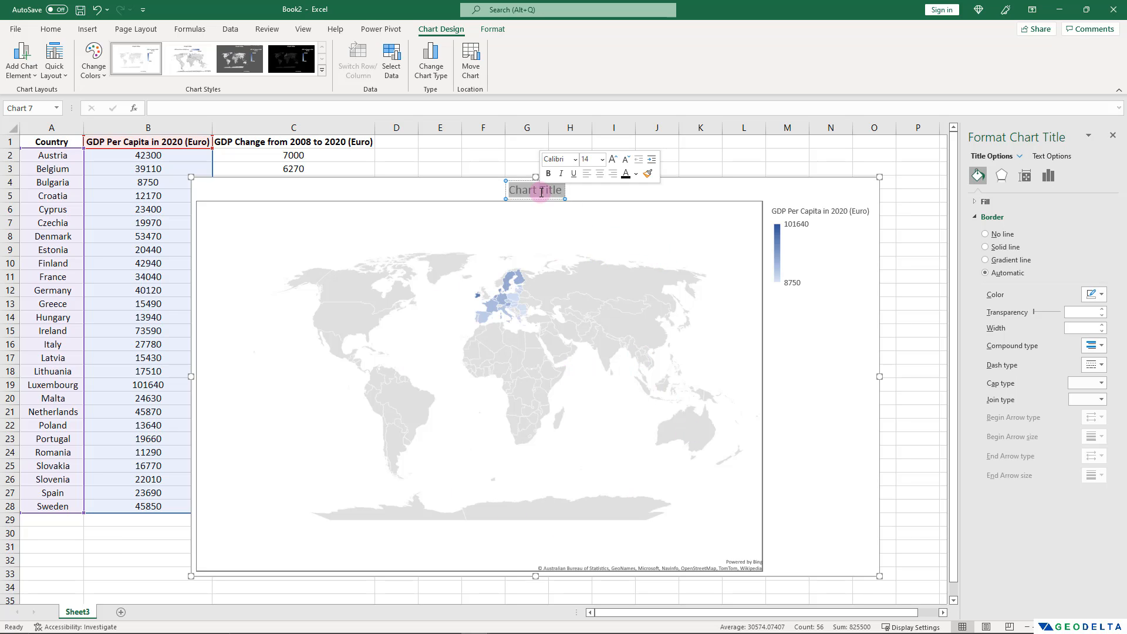
{"action": "type", "text": "GDP per Capita in 2020 (Euros)"}
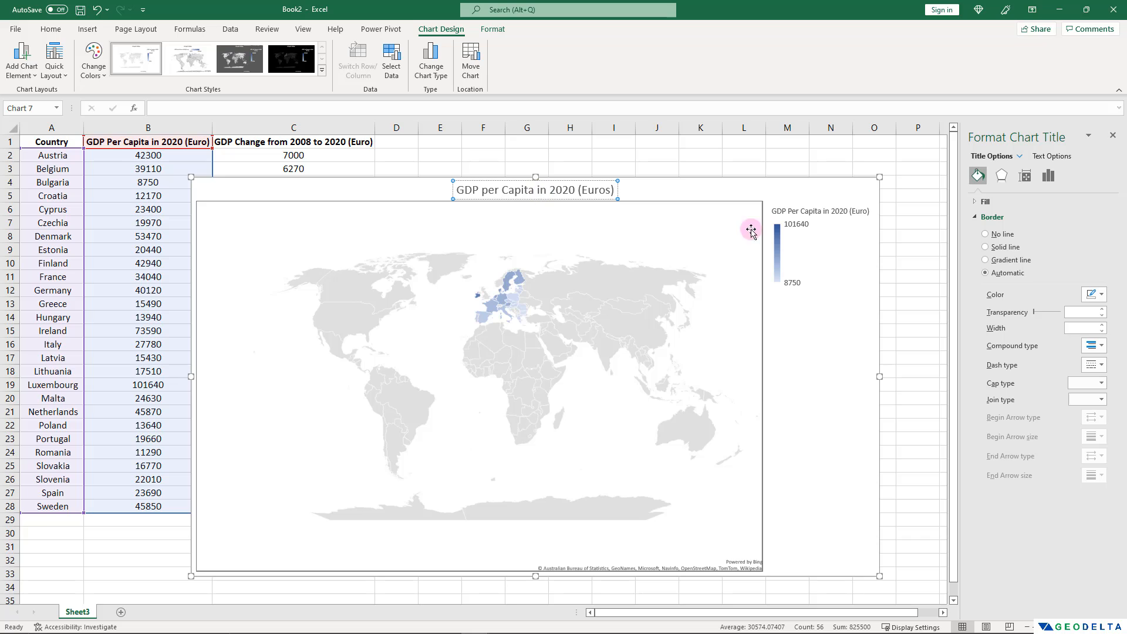
{"action": "left_click", "coordinate": [664, 168]}
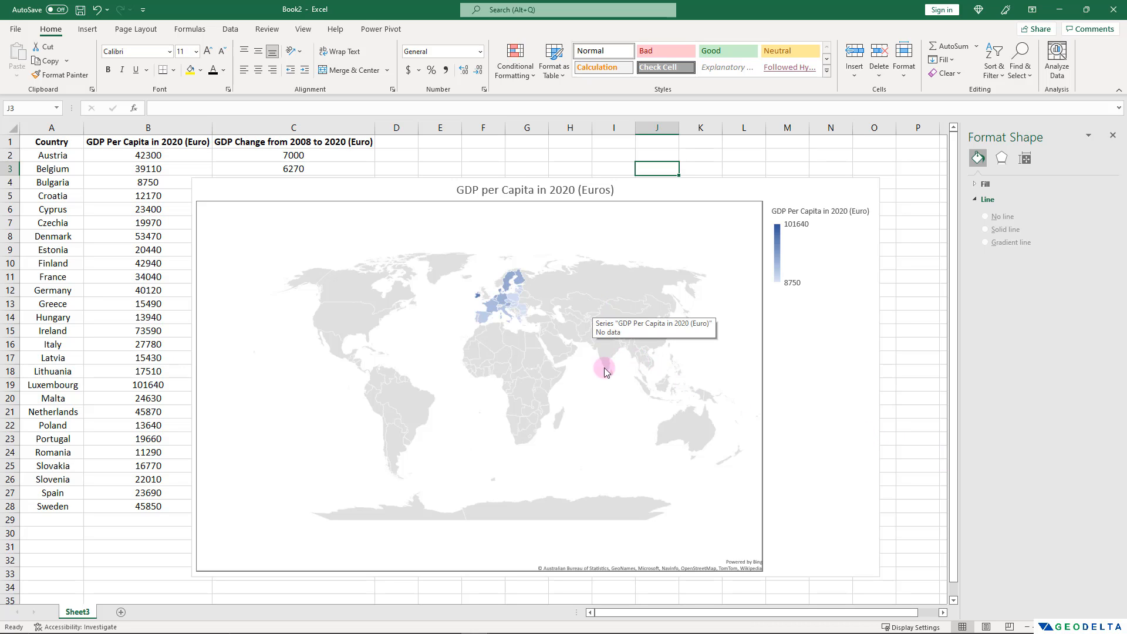
Review the map projection choices of the data series and set its map area to Only regions with data.
{"action": "left_click", "coordinate": [485, 332]}
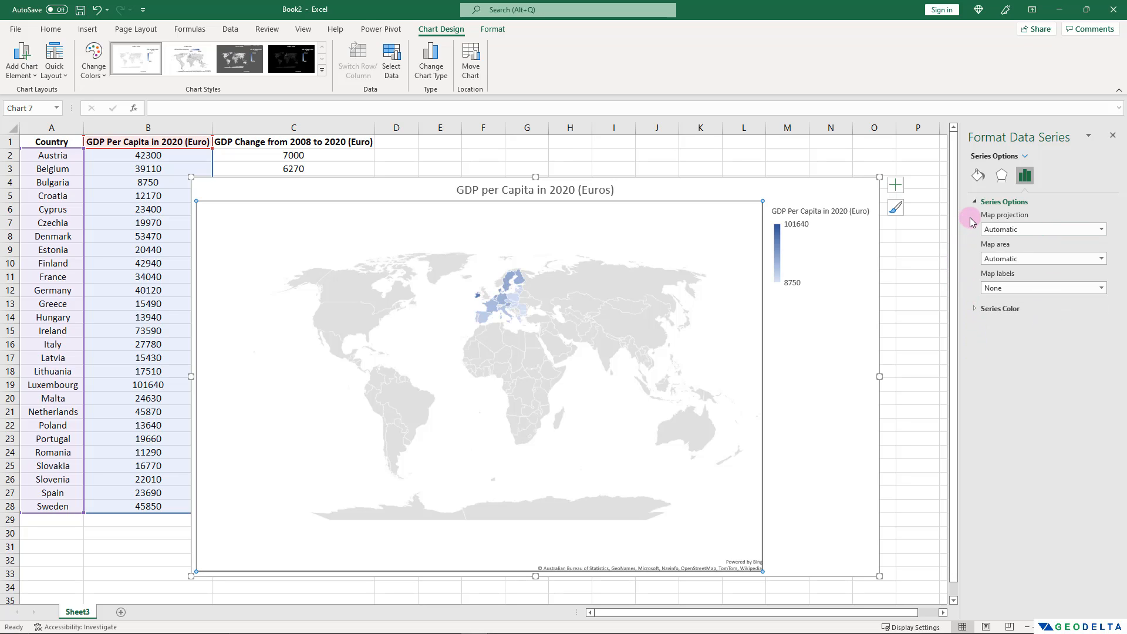
{"action": "left_click", "coordinate": [1101, 231]}
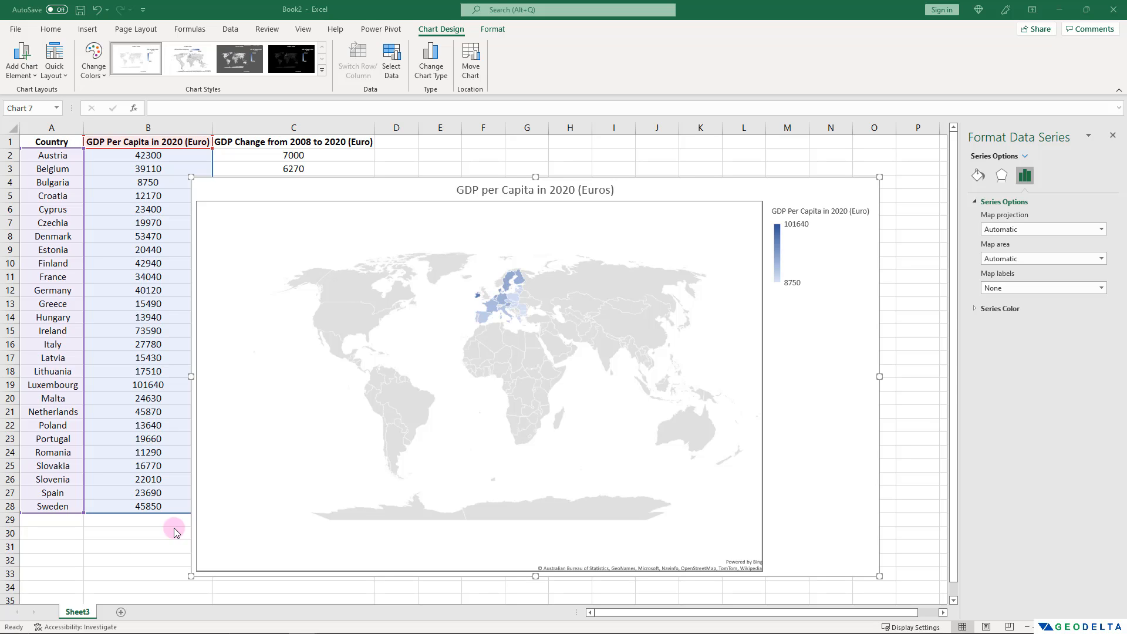
{"action": "left_click", "coordinate": [1100, 230]}
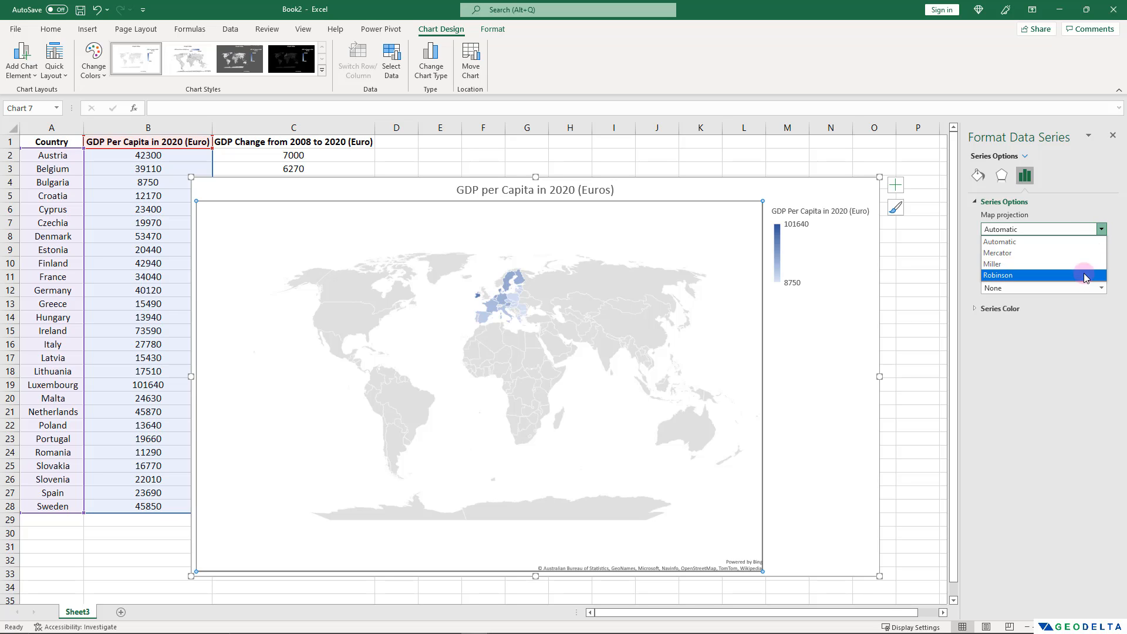
{"action": "left_click", "coordinate": [1072, 391]}
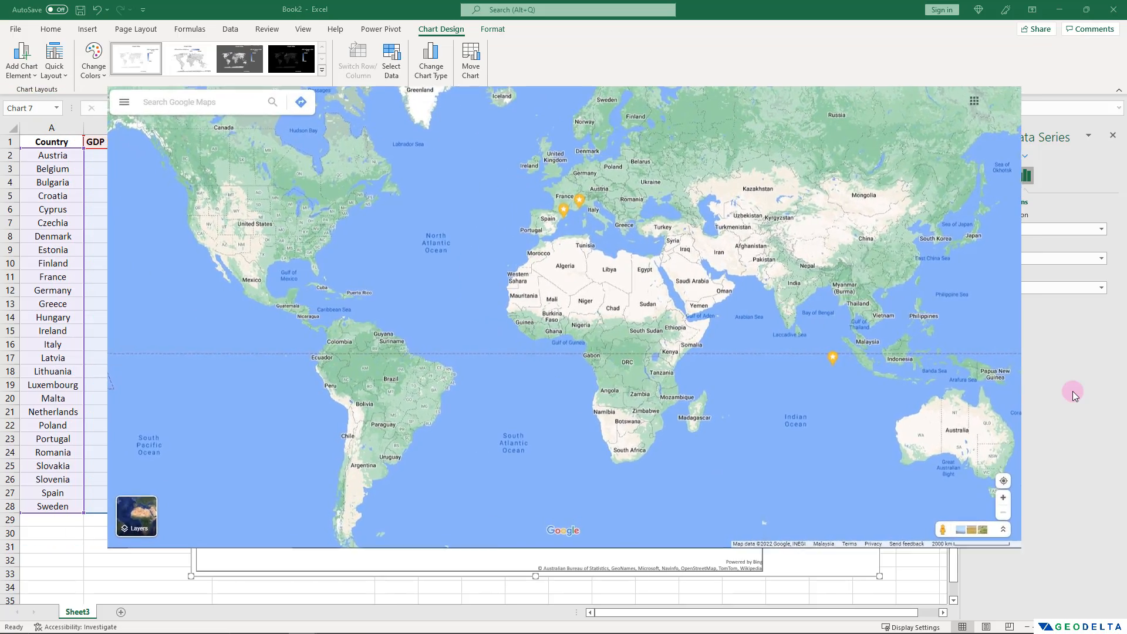
{"action": "left_click", "coordinate": [1101, 230]}
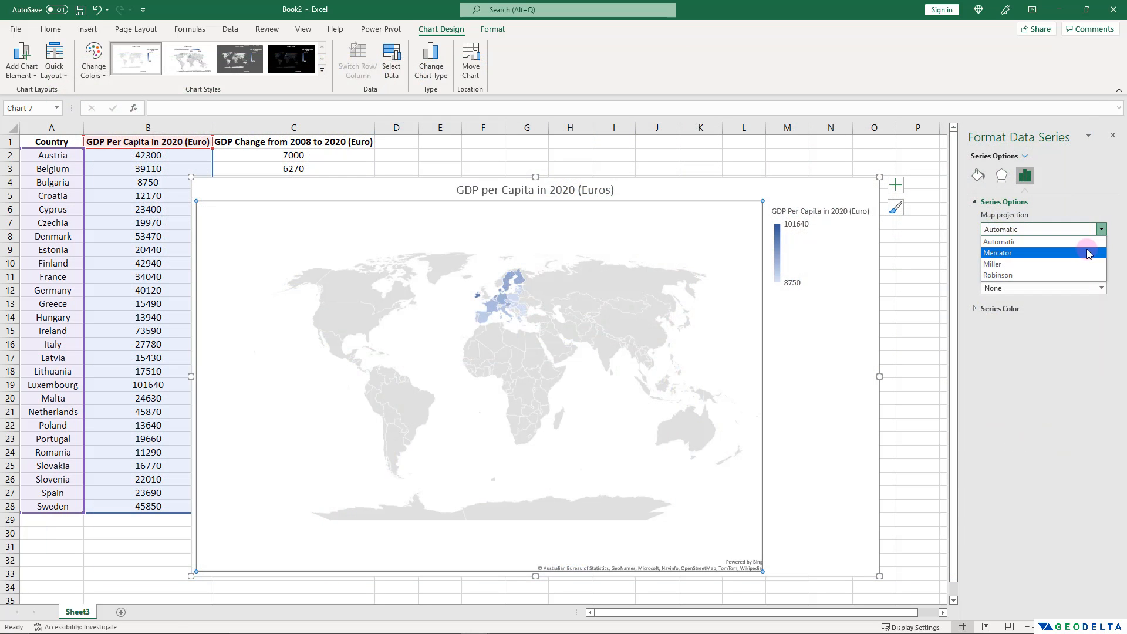
{"action": "left_click", "coordinate": [1055, 450]}
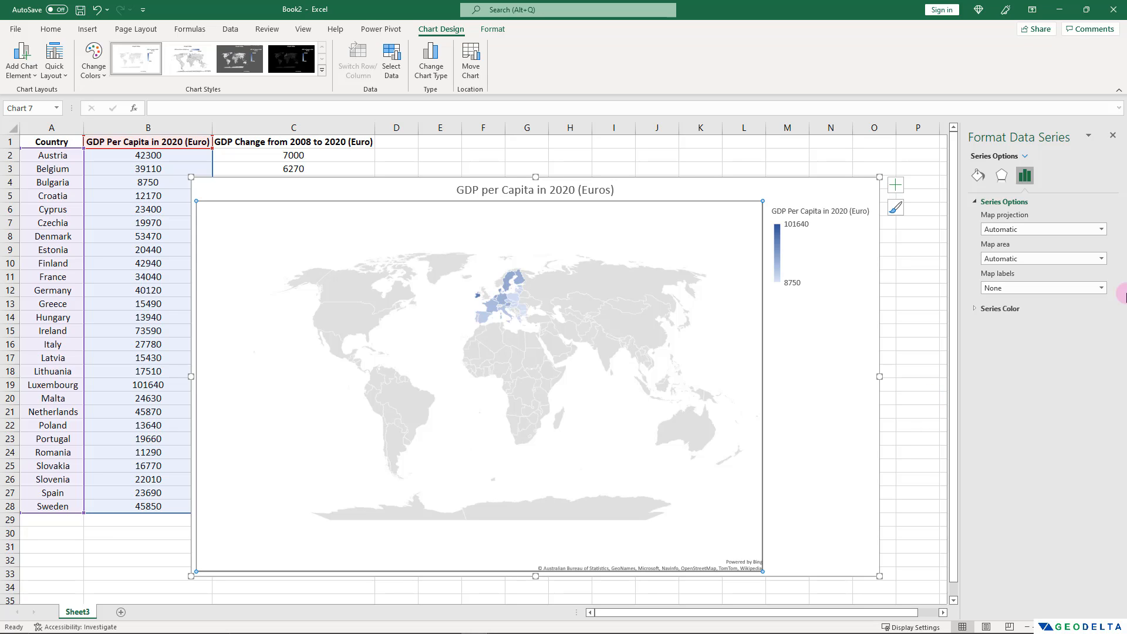
{"action": "left_click", "coordinate": [1101, 259]}
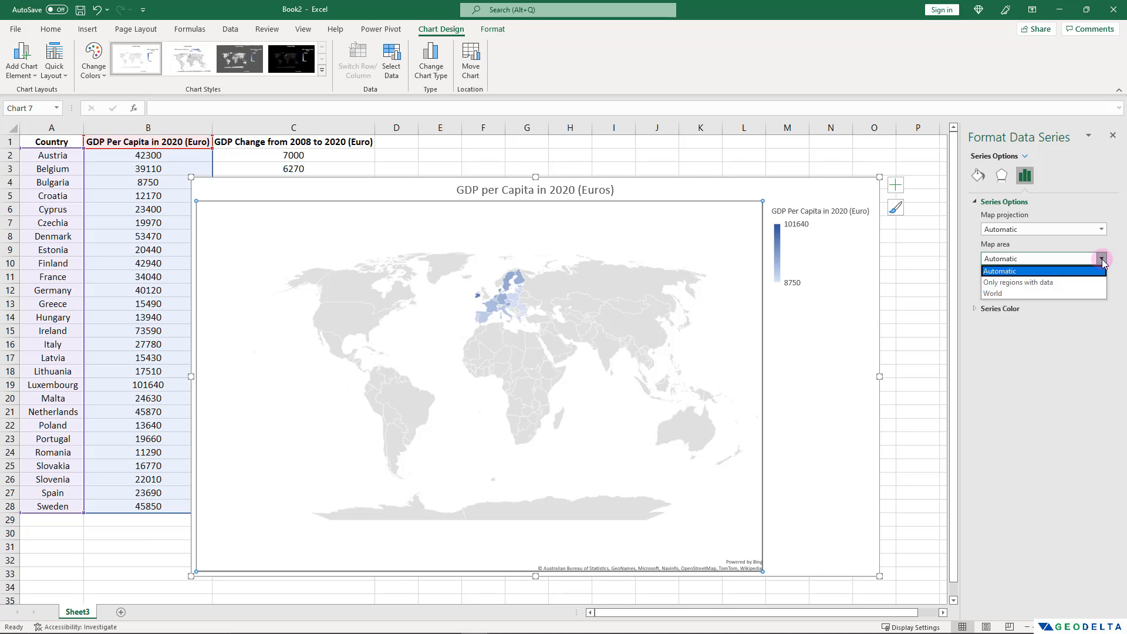
{"action": "left_click", "coordinate": [1045, 281]}
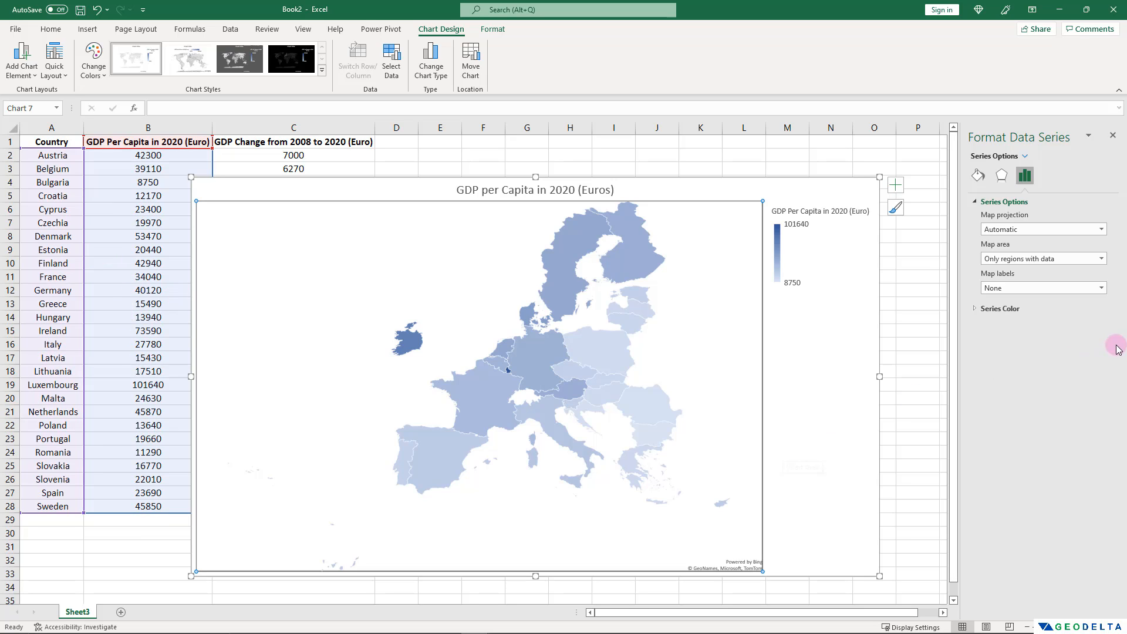
Set the map labels of the data series to Show all and check the country names on the map.
{"action": "left_click", "coordinate": [1102, 288]}
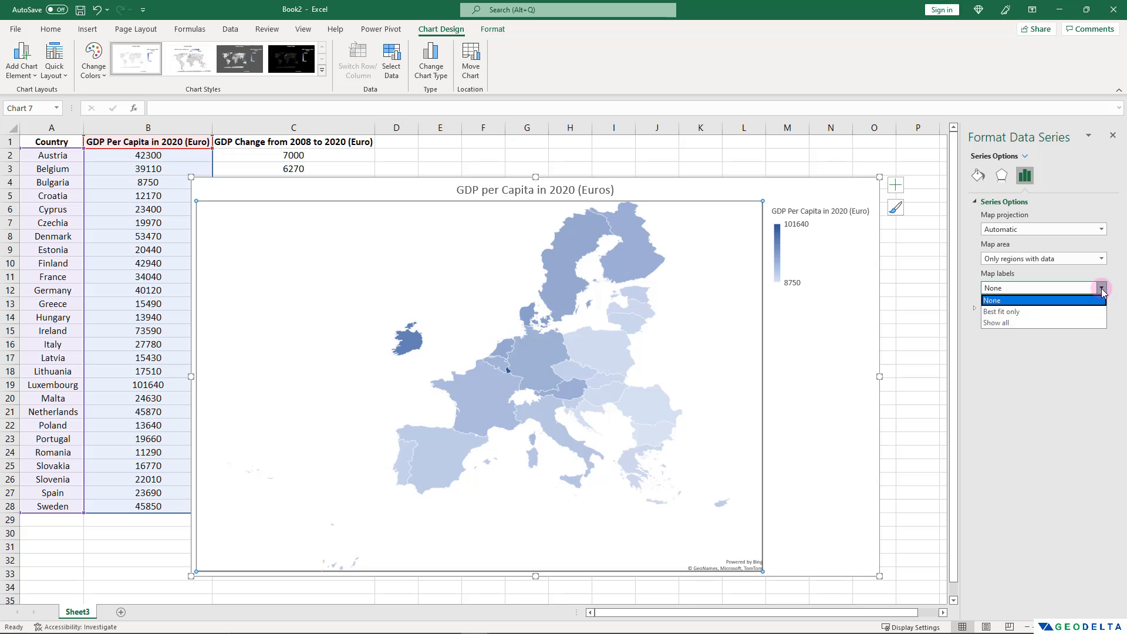
{"action": "left_click", "coordinate": [1007, 323]}
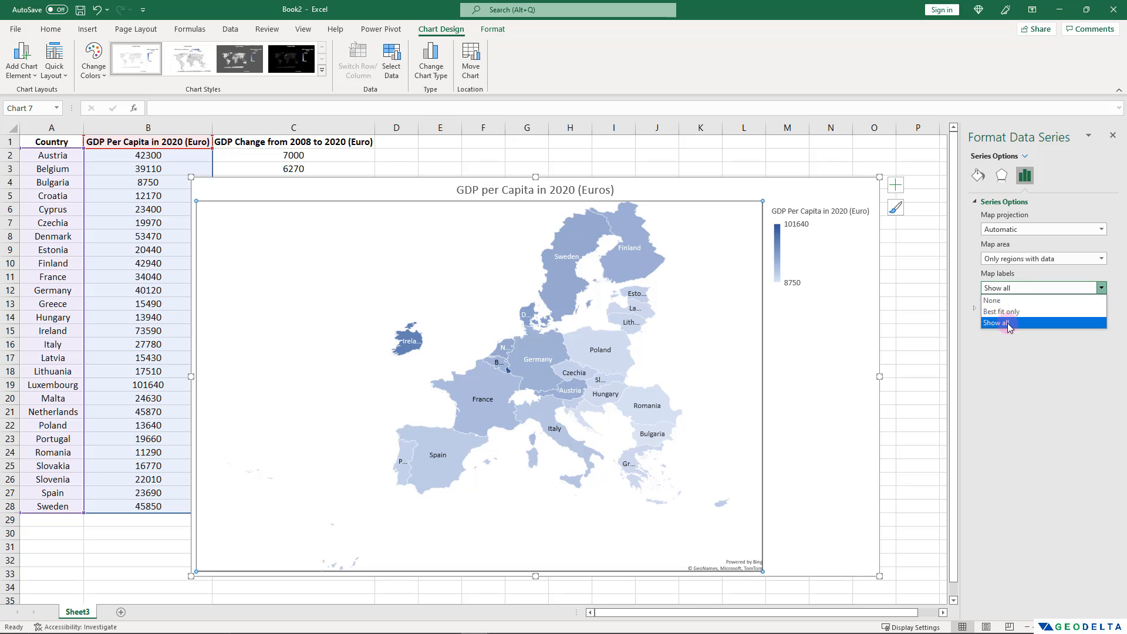
{"action": "left_click", "coordinate": [1007, 324]}
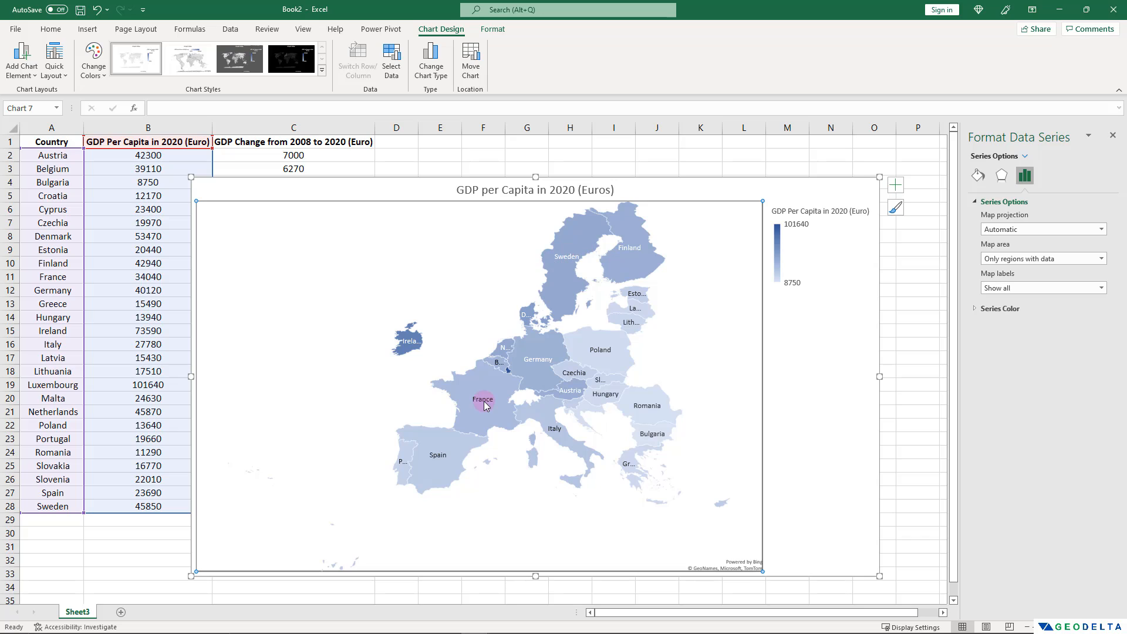
{"action": "mouse_move", "coordinate": [485, 405]}
{"action": "mouse_move", "coordinate": [402, 466]}
Set the map labels of the data series to Best fit only.
{"action": "left_click", "coordinate": [1101, 288]}
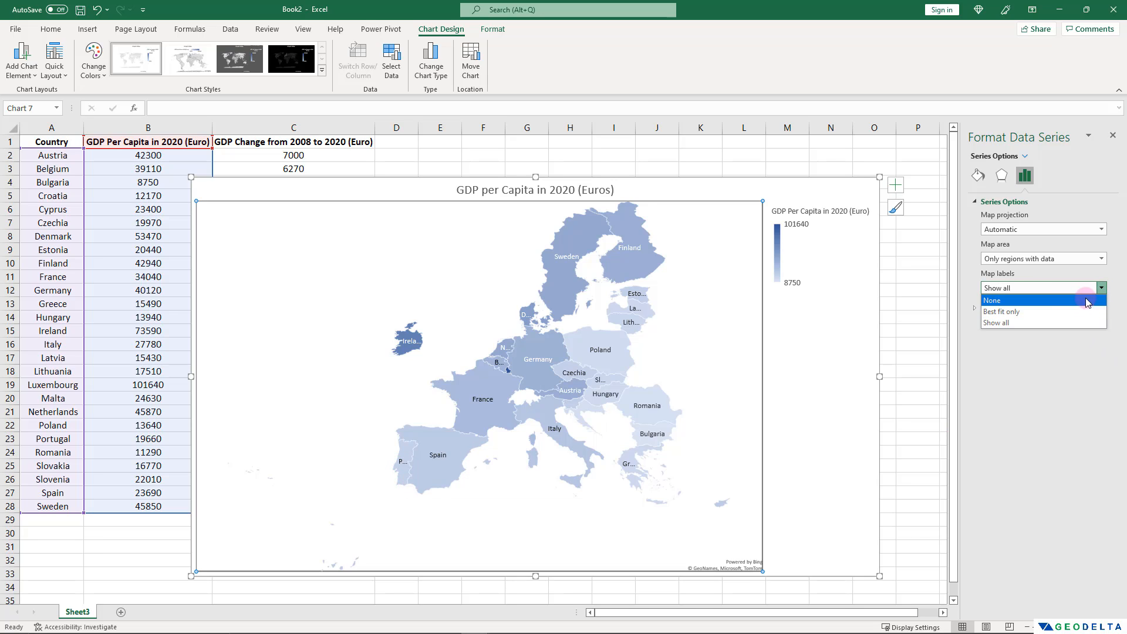
{"action": "left_click", "coordinate": [1022, 317]}
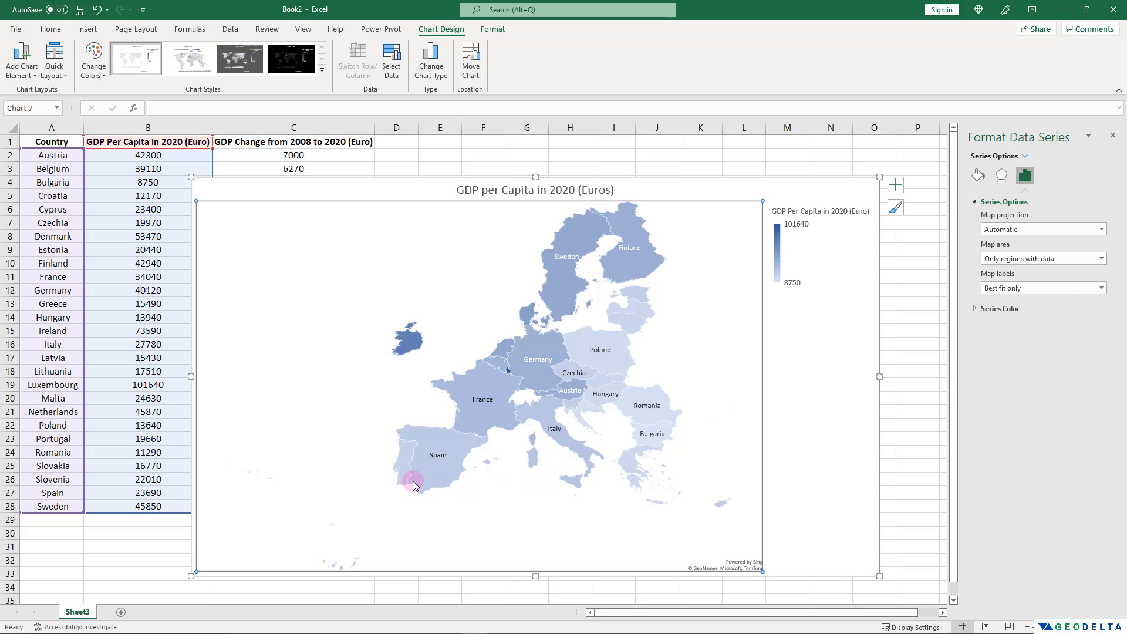
{"action": "mouse_move", "coordinate": [408, 446]}
{"action": "mouse_move", "coordinate": [538, 378]}
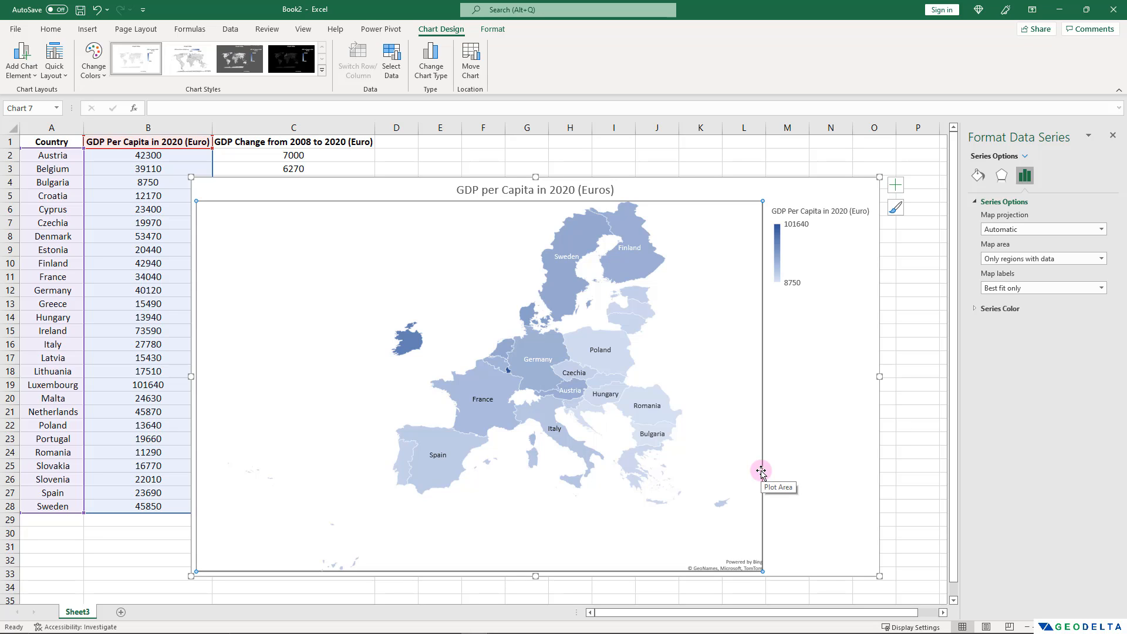
Review the sequential color scheme's minimum and maximum fill colors and set the map's series color to Diverging (3-color).
{"action": "left_click", "coordinate": [973, 309]}
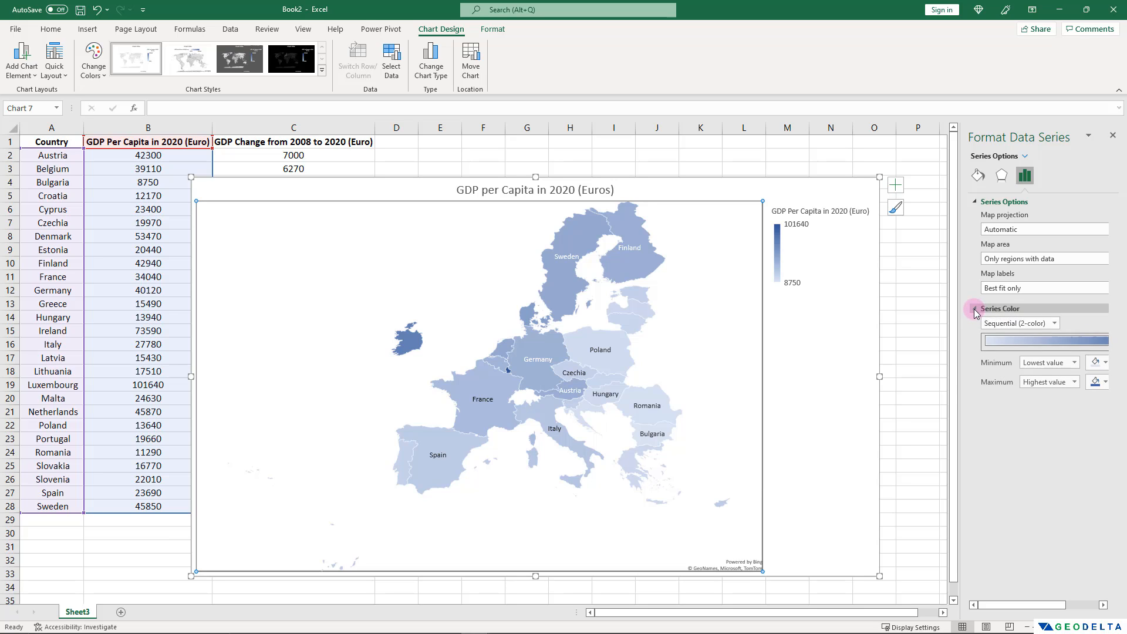
{"action": "left_click", "coordinate": [1054, 323]}
{"action": "left_click", "coordinate": [1054, 323]}
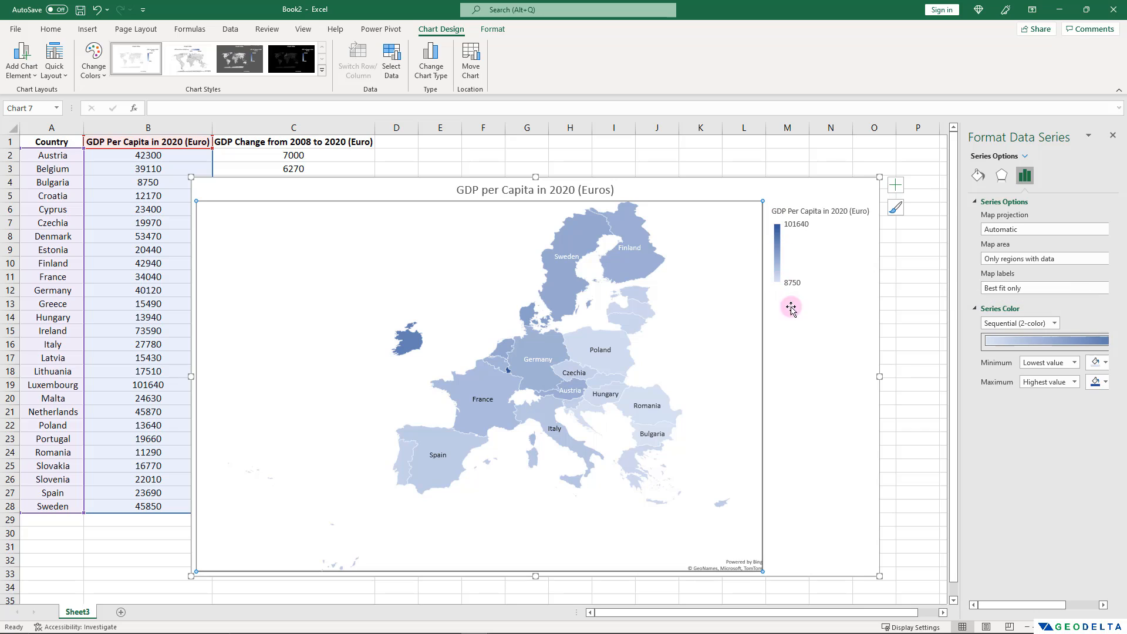
{"action": "left_click", "coordinate": [1104, 362]}
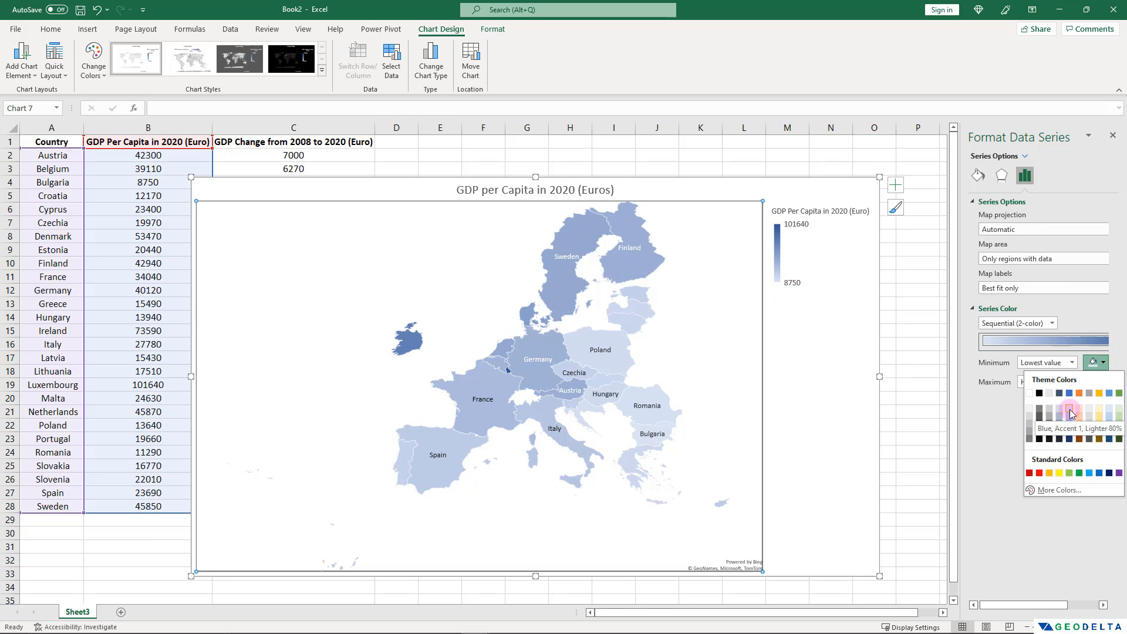
{"action": "left_click", "coordinate": [1004, 398]}
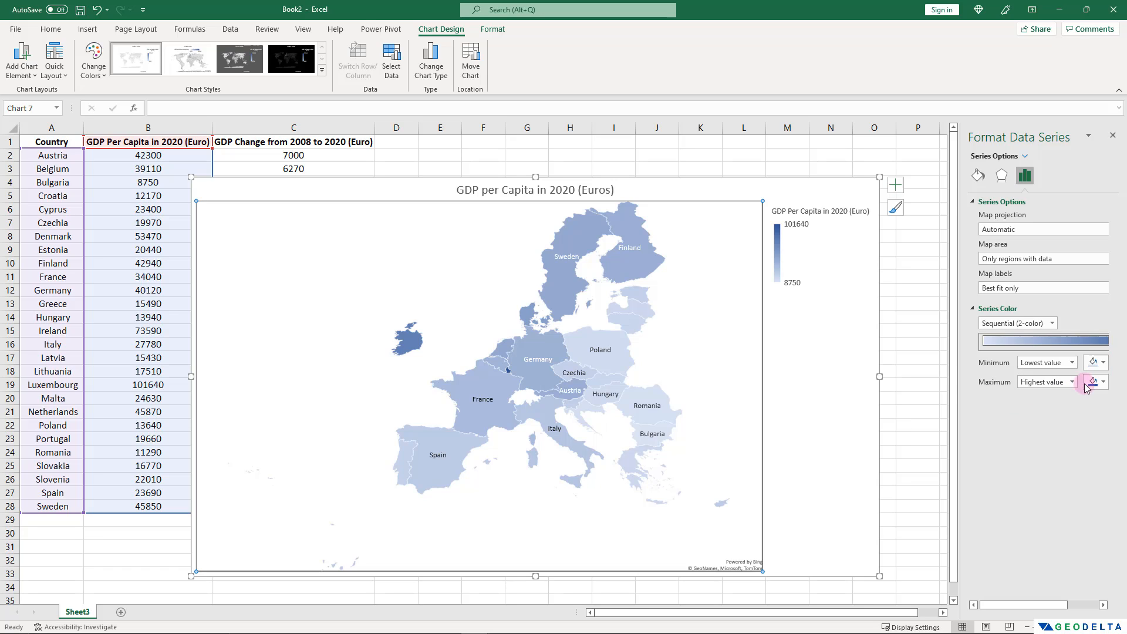
{"action": "left_click", "coordinate": [1087, 384]}
{"action": "left_click", "coordinate": [1006, 417]}
{"action": "left_click", "coordinate": [1045, 323]}
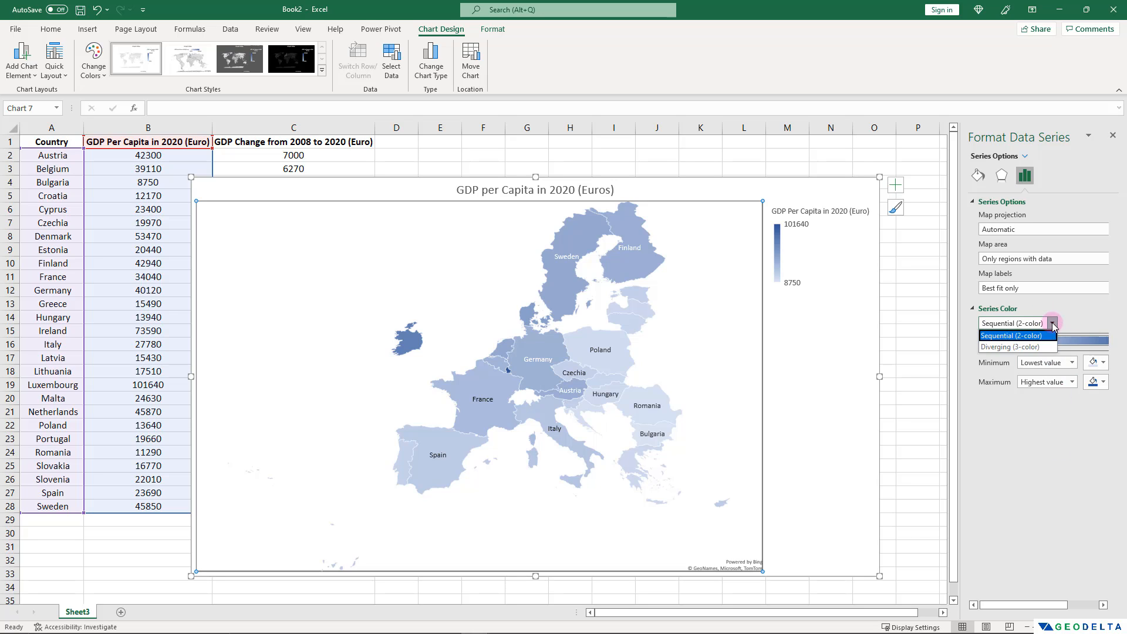
{"action": "left_click", "coordinate": [1036, 346]}
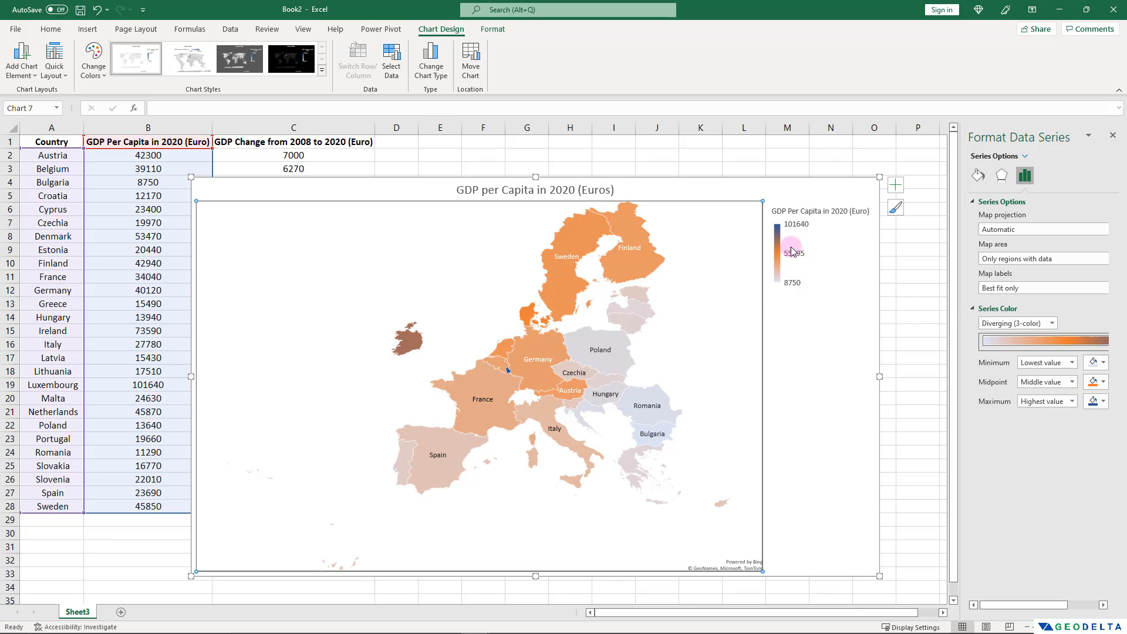
Color the map scale with red for the lowest value, yellow for the middle value and blue for the highest value.
{"action": "left_click", "coordinate": [1100, 363]}
{"action": "left_click", "coordinate": [1042, 475]}
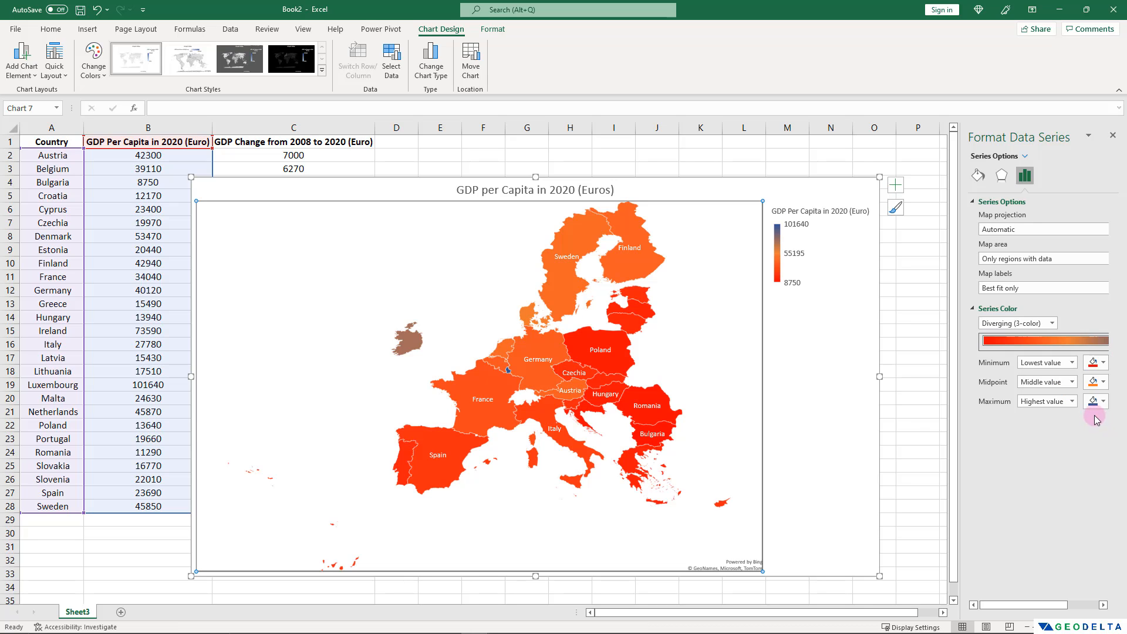
{"action": "left_click", "coordinate": [1097, 401]}
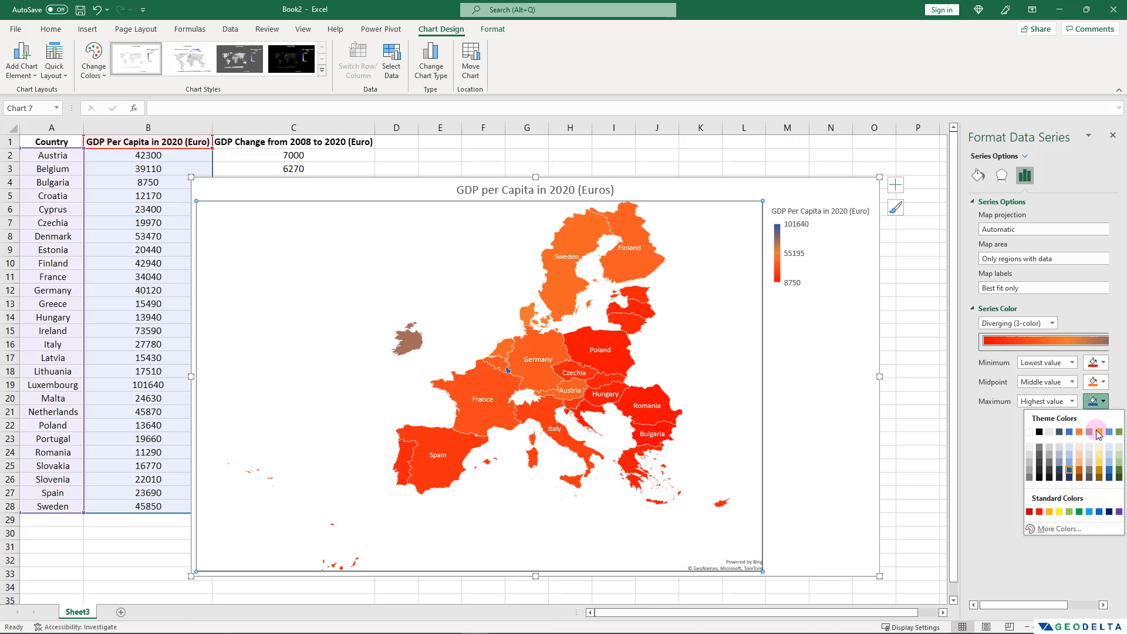
{"action": "left_click", "coordinate": [1099, 511]}
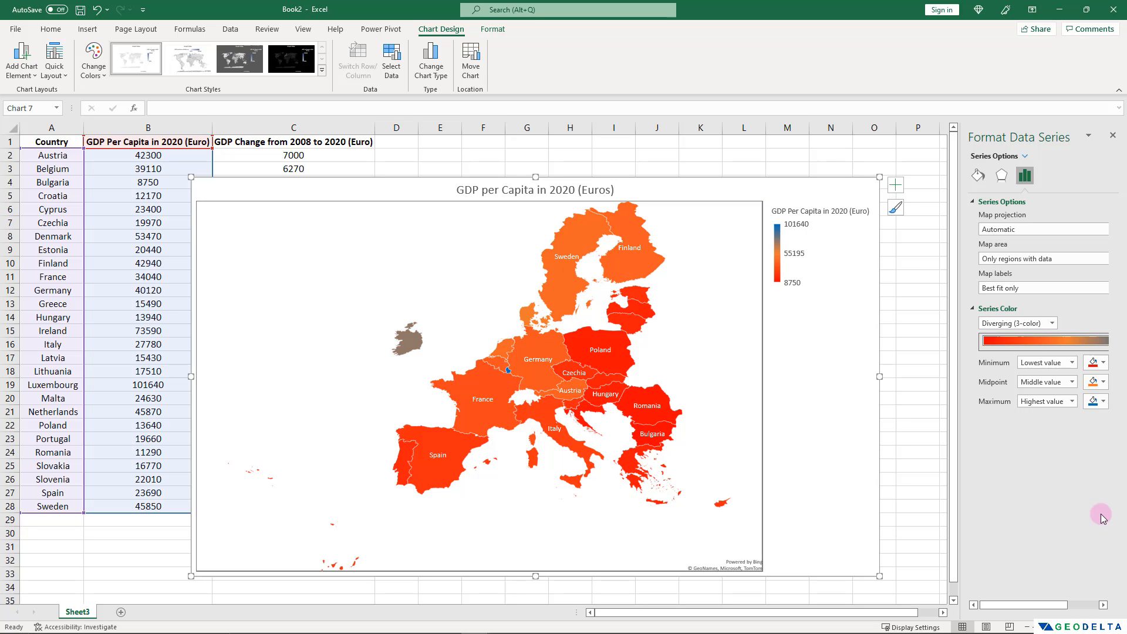
{"action": "left_click", "coordinate": [1100, 382]}
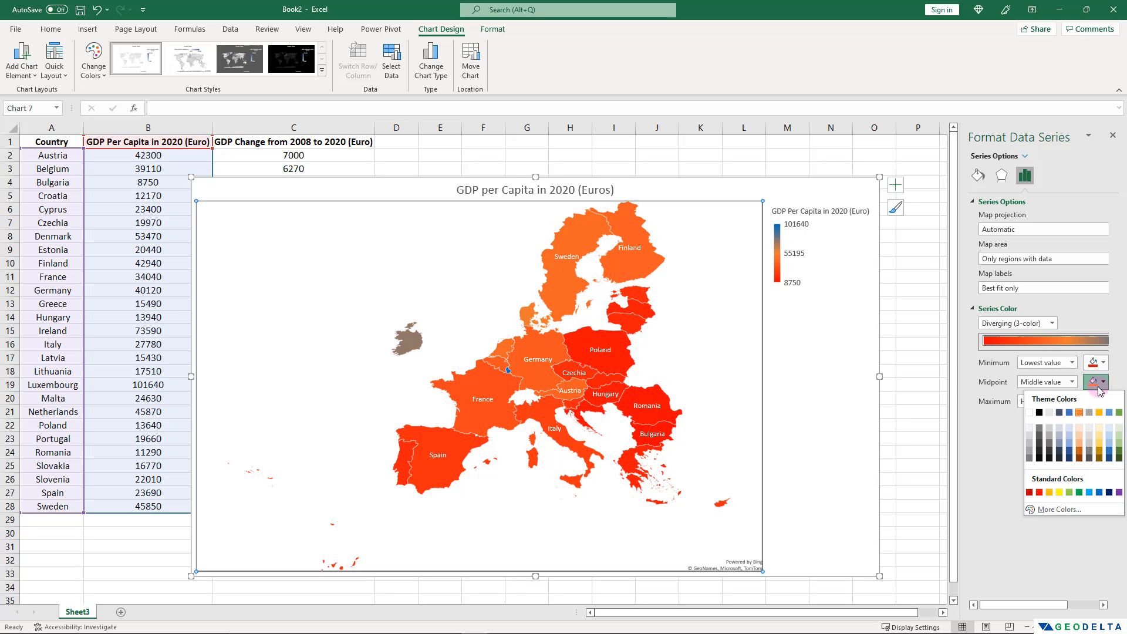
{"action": "left_click", "coordinate": [1059, 493]}
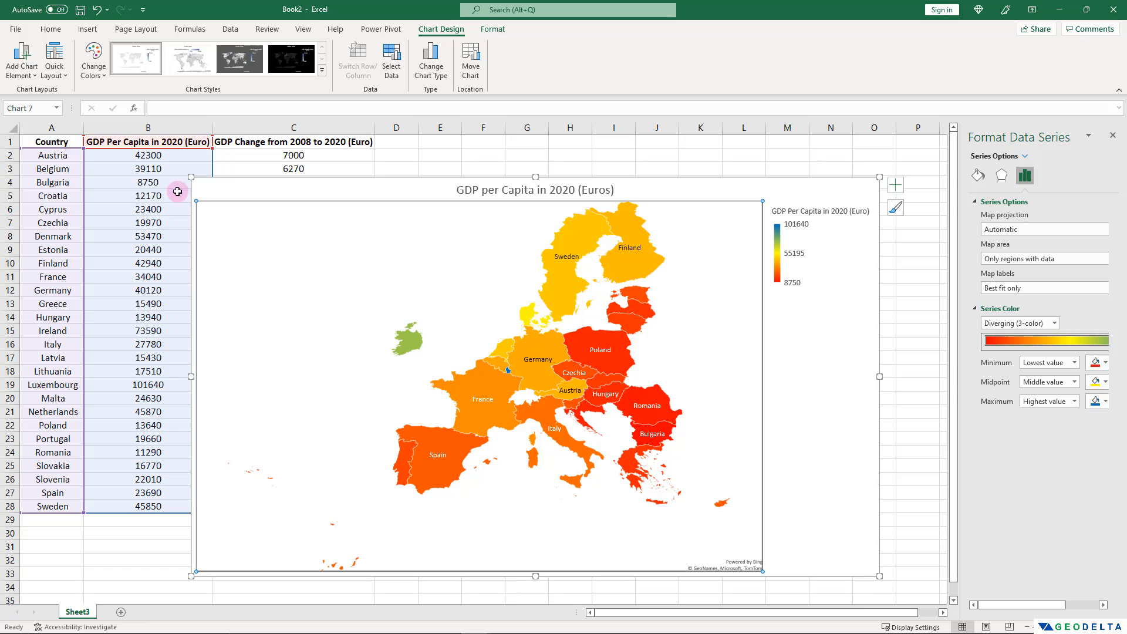
Set the map labels of the data series to None and add data labels to the chart.
{"action": "mouse_move", "coordinate": [512, 402]}
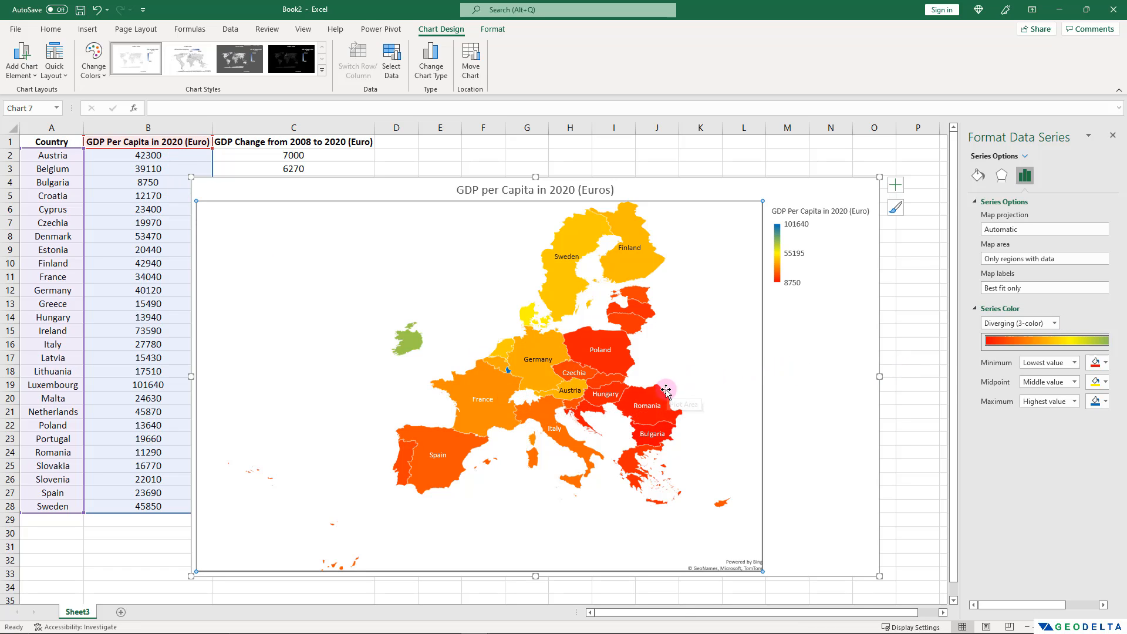
{"action": "left_click", "coordinate": [1097, 288]}
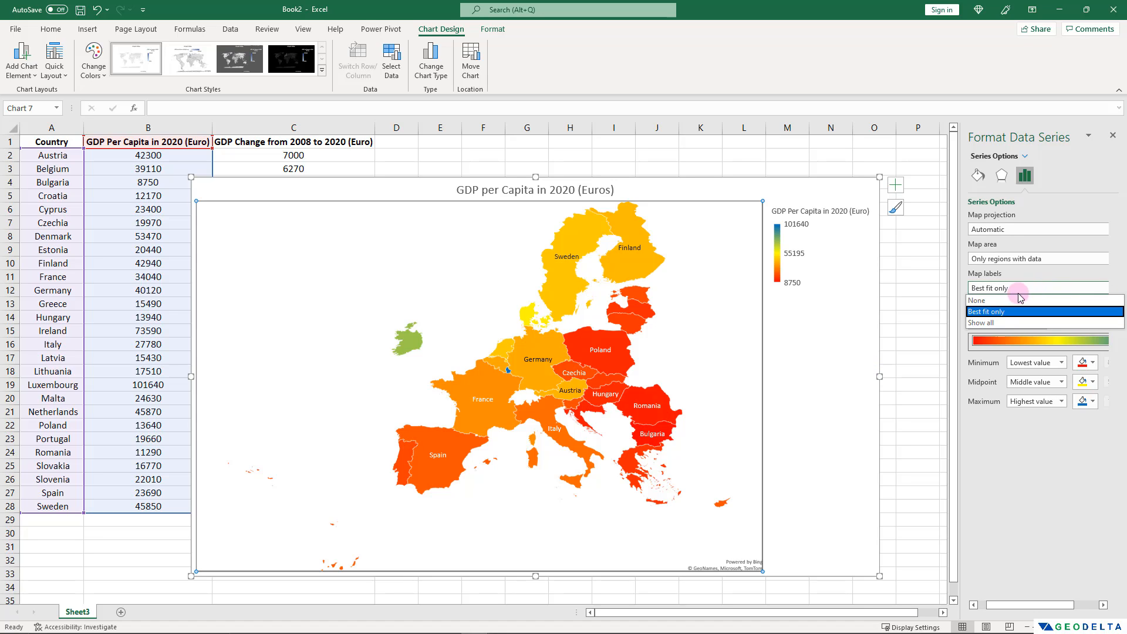
{"action": "left_click", "coordinate": [979, 301]}
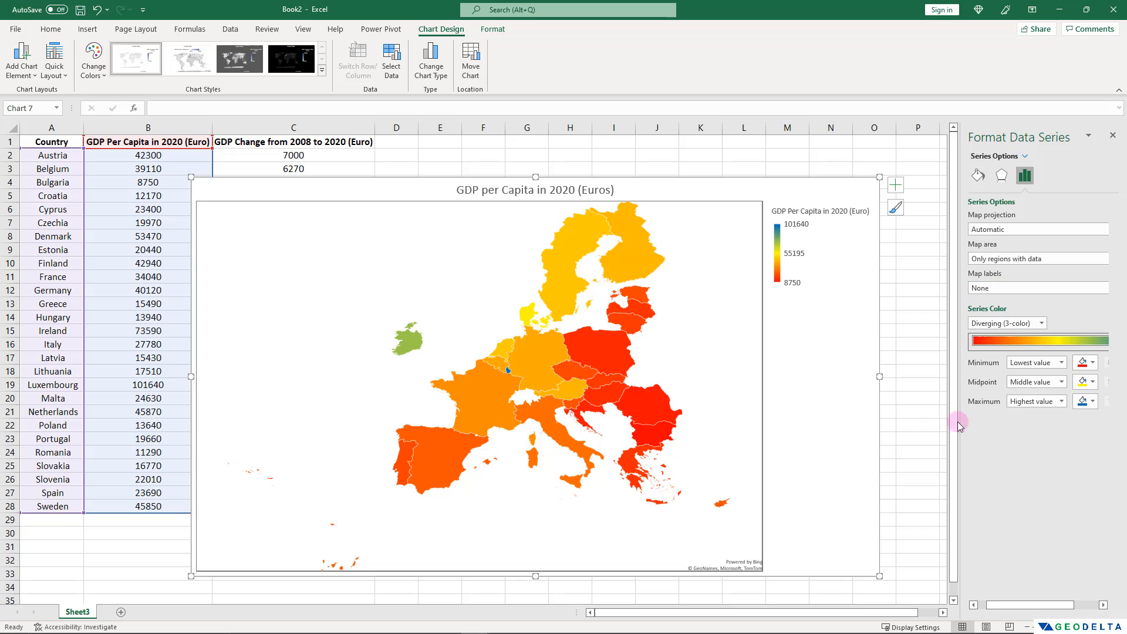
{"action": "left_click", "coordinate": [896, 186]}
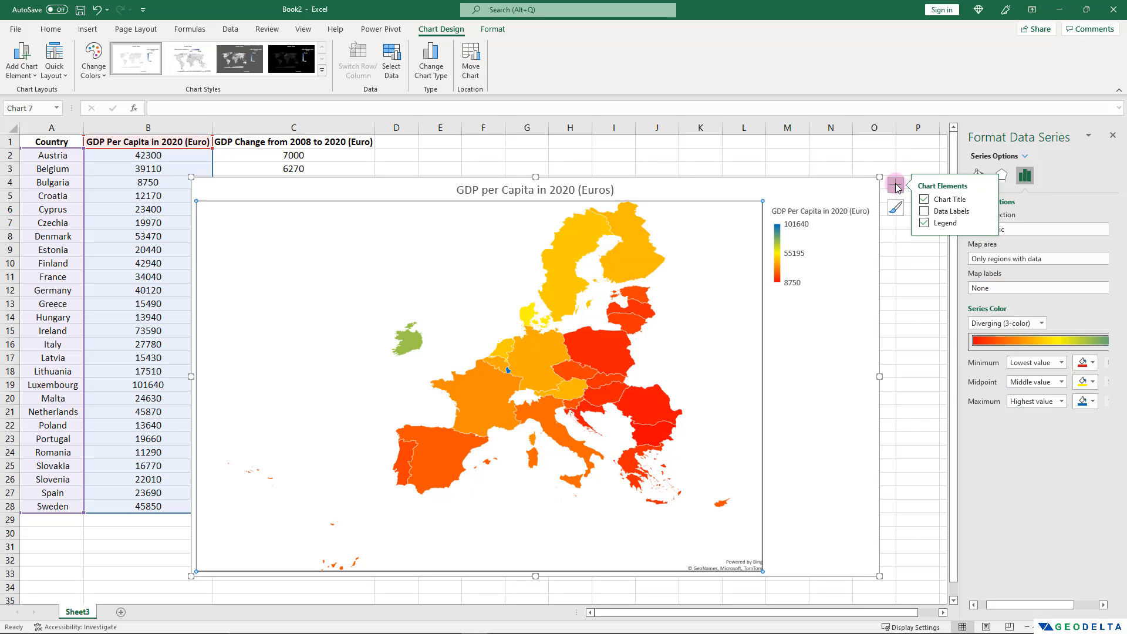
{"action": "left_click", "coordinate": [924, 211]}
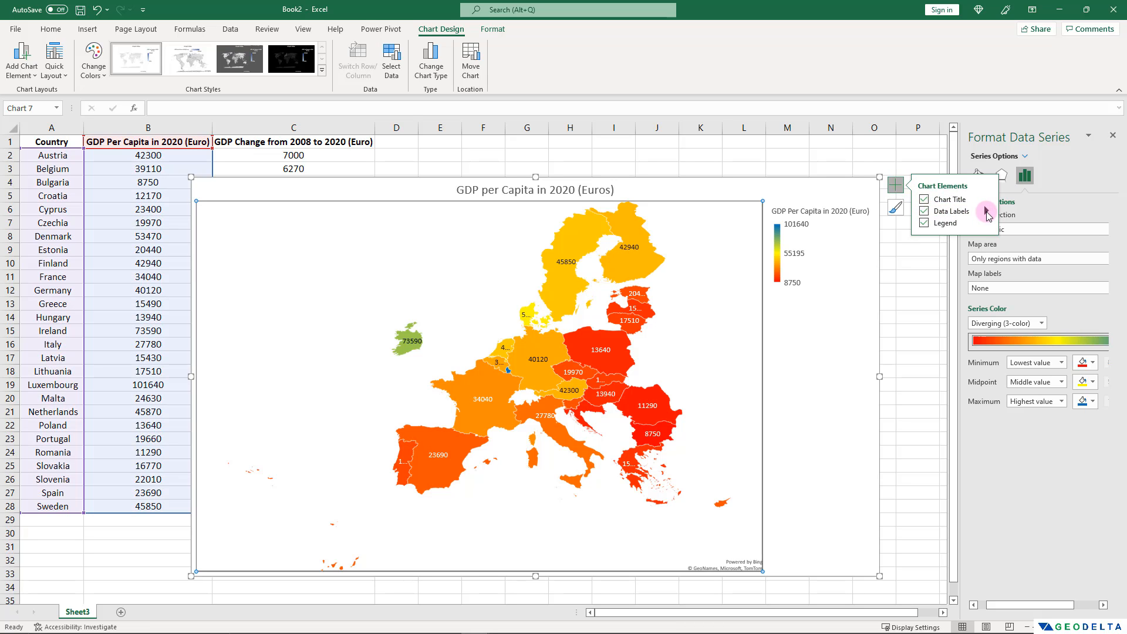
Include the category name along with the value in the data labels and set the separator to (New Line).
{"action": "left_click", "coordinate": [987, 211]}
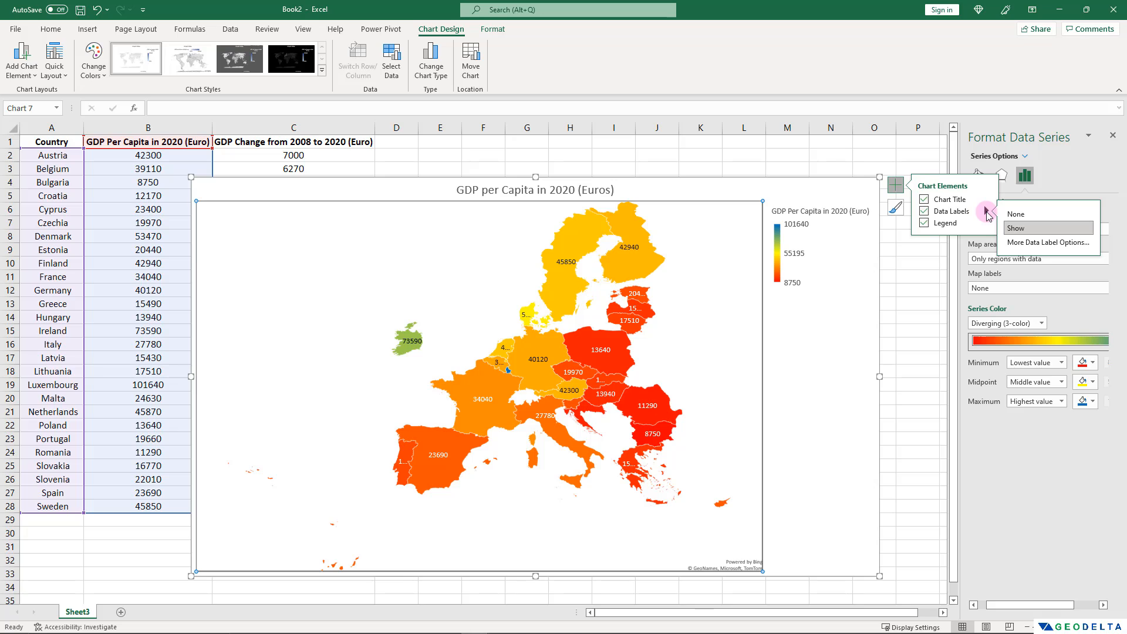
{"action": "left_click", "coordinate": [1038, 243]}
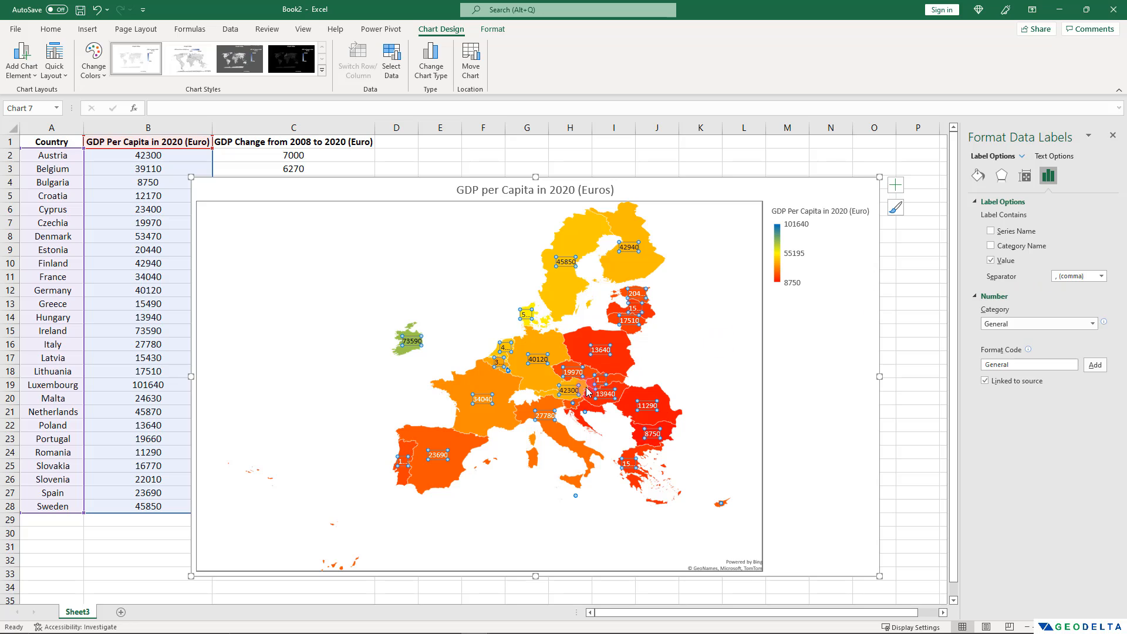
{"action": "mouse_move", "coordinate": [494, 423]}
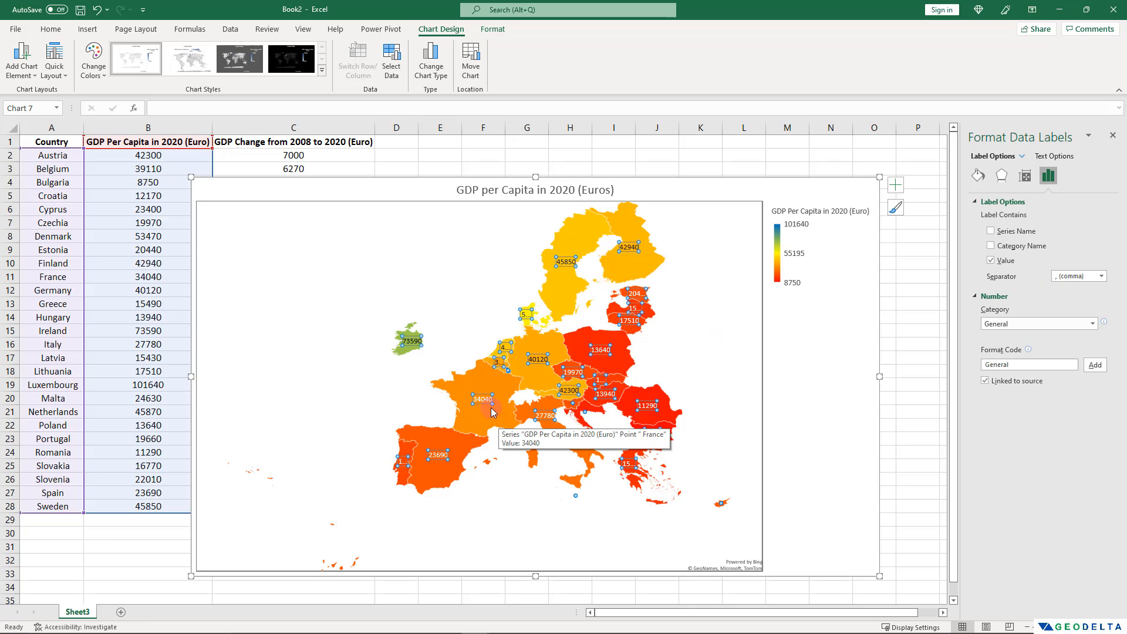
{"action": "left_click", "coordinate": [991, 246]}
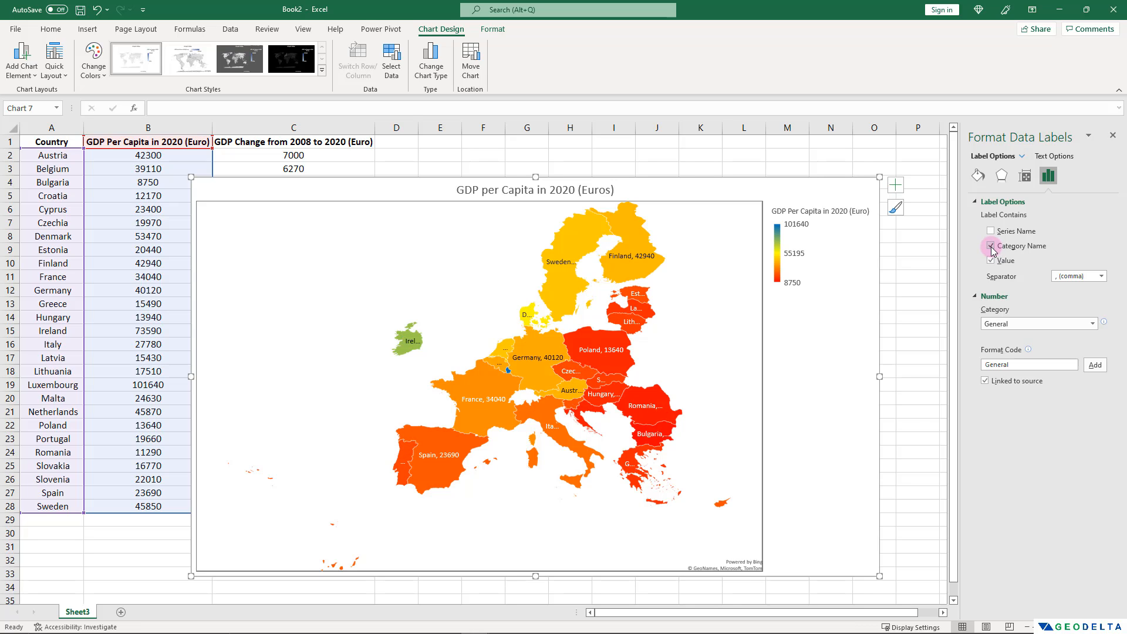
{"action": "mouse_move", "coordinate": [488, 404]}
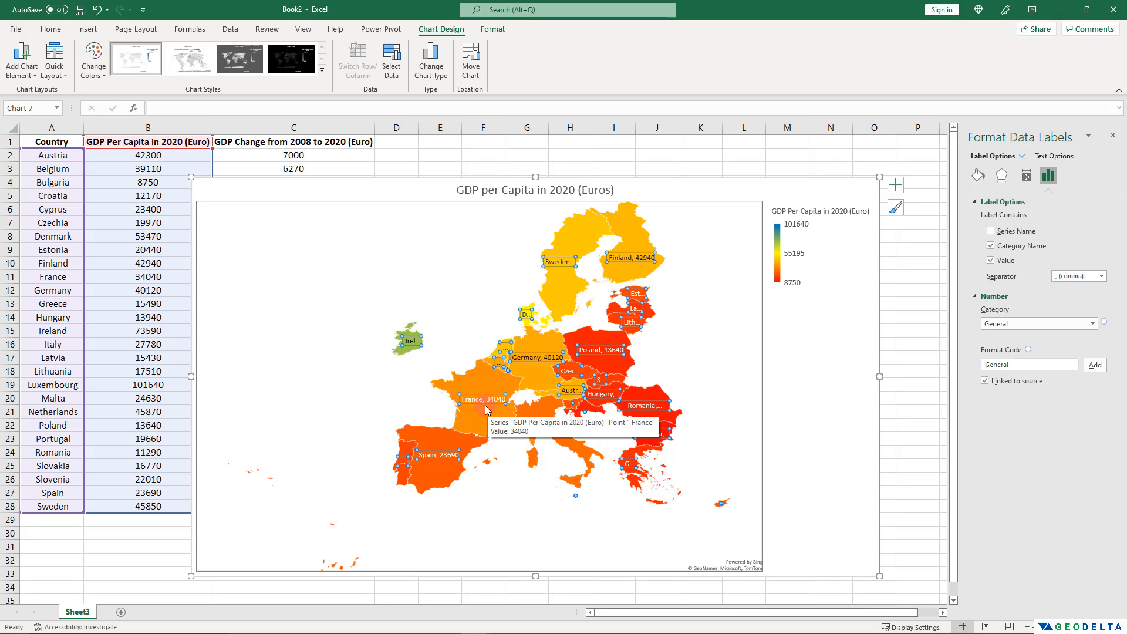
{"action": "left_click", "coordinate": [1102, 275]}
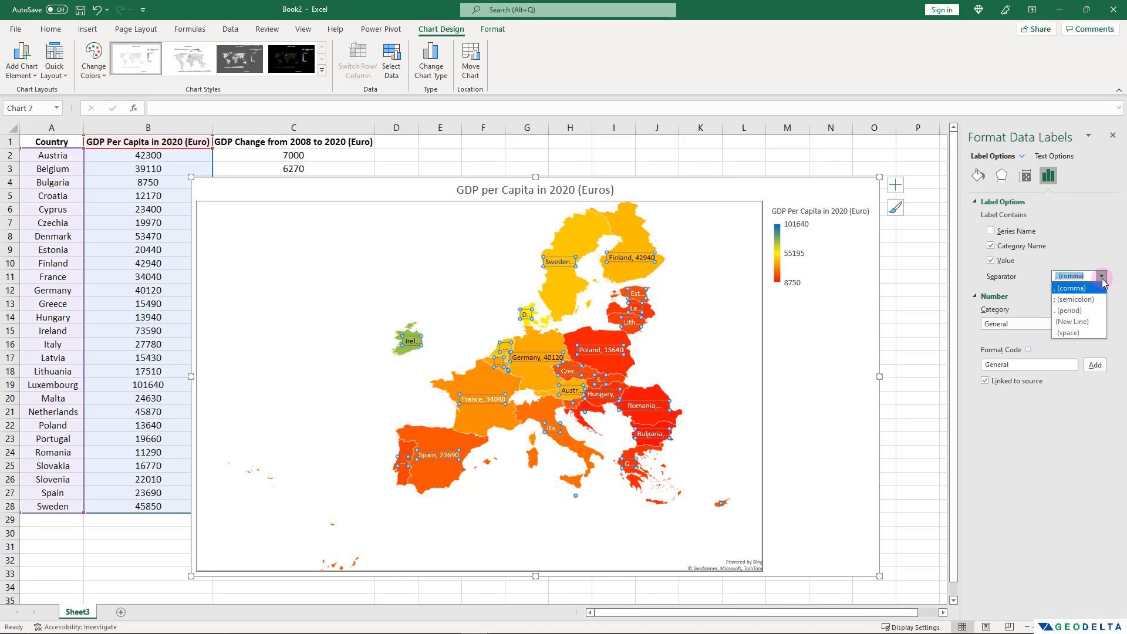
{"action": "left_click", "coordinate": [1072, 326]}
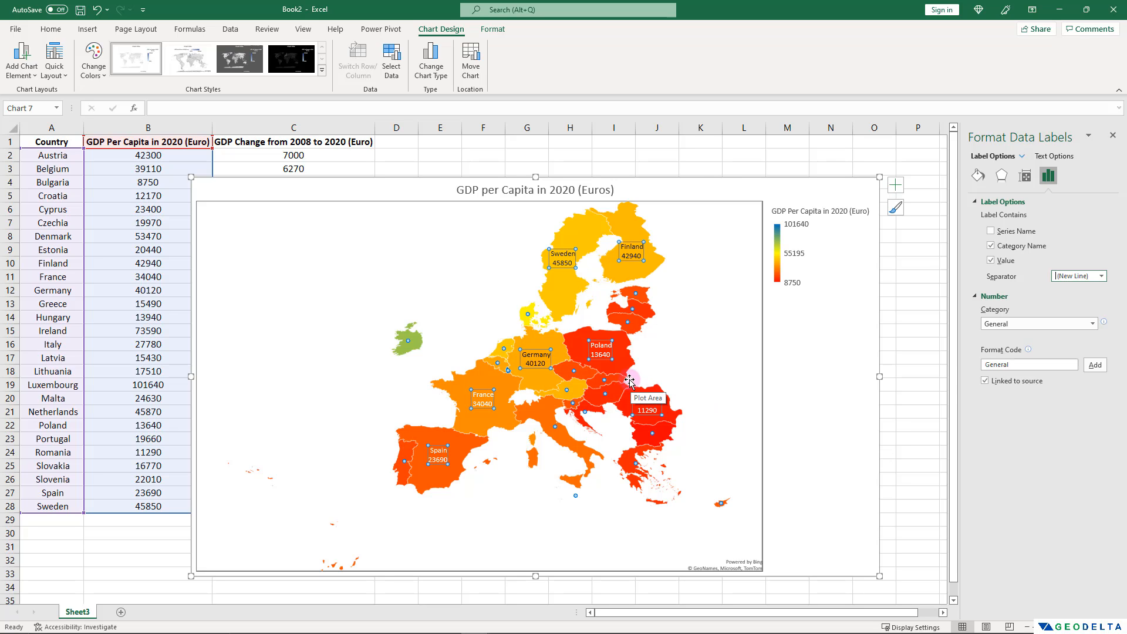
Make the map's data labels black and bold, and deselect them.
{"action": "left_click", "coordinate": [826, 447]}
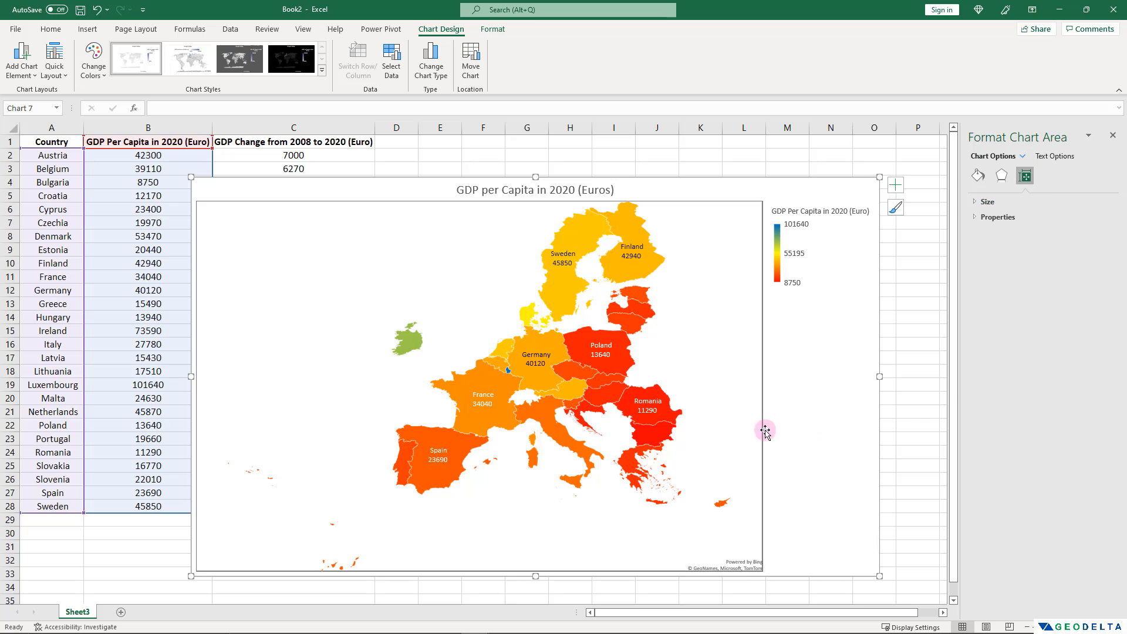
{"action": "left_click", "coordinate": [483, 402]}
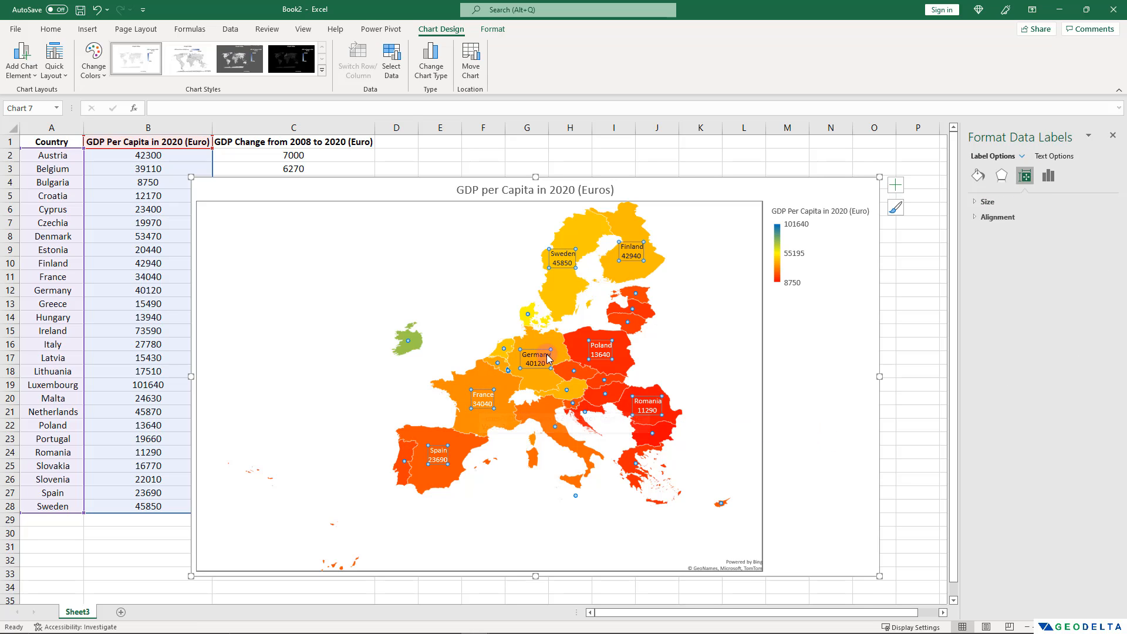
{"action": "left_click", "coordinate": [521, 492]}
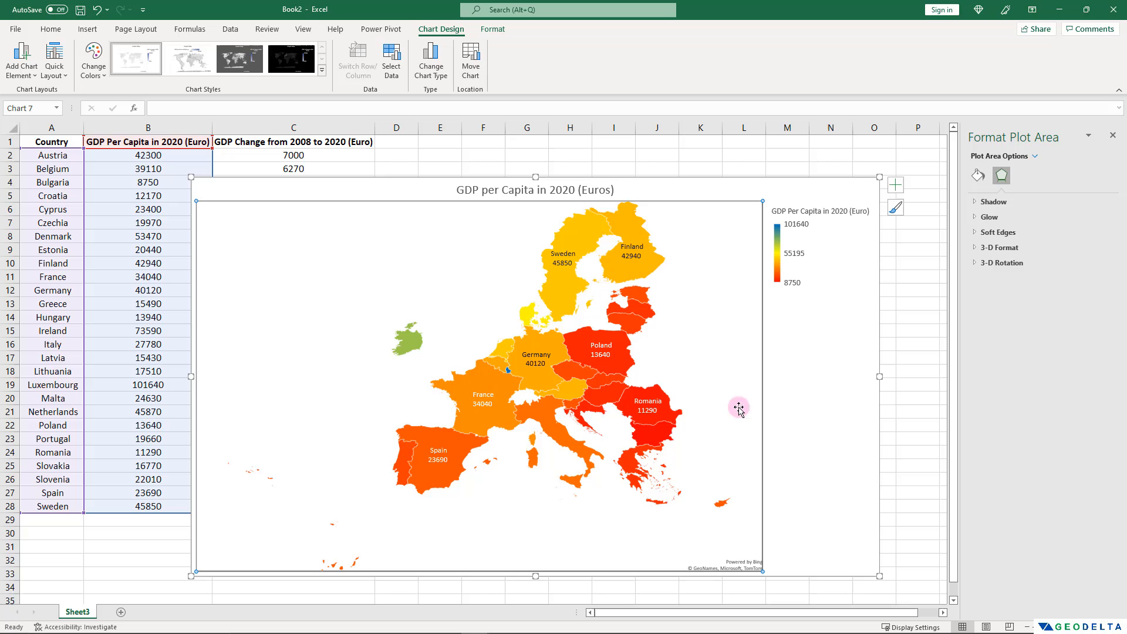
{"action": "left_click", "coordinate": [482, 402]}
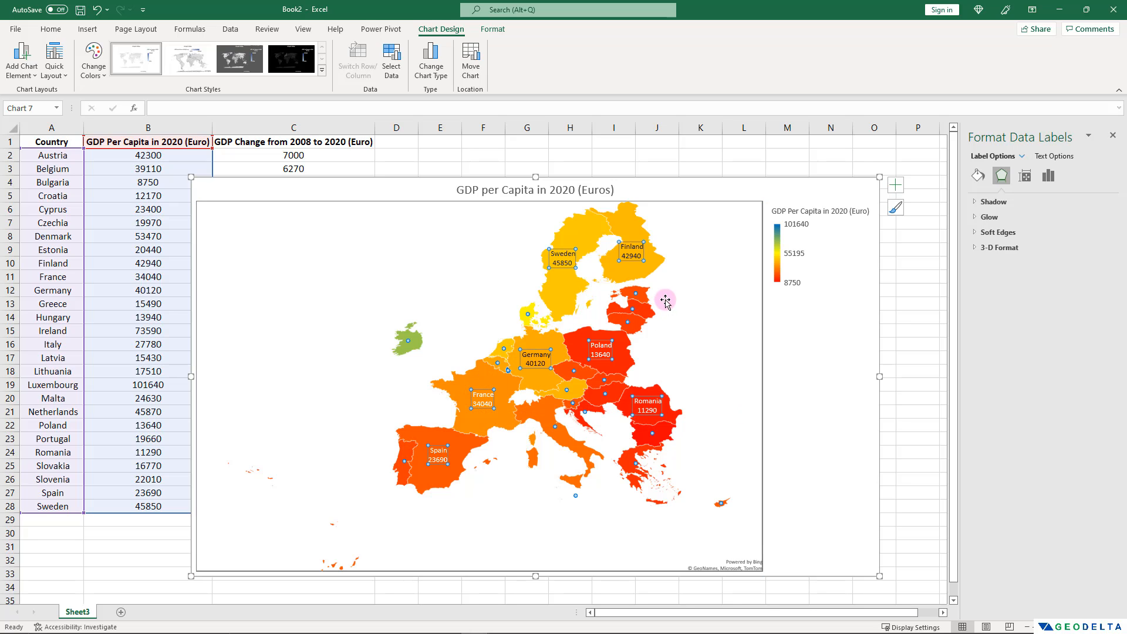
{"action": "left_click", "coordinate": [52, 34]}
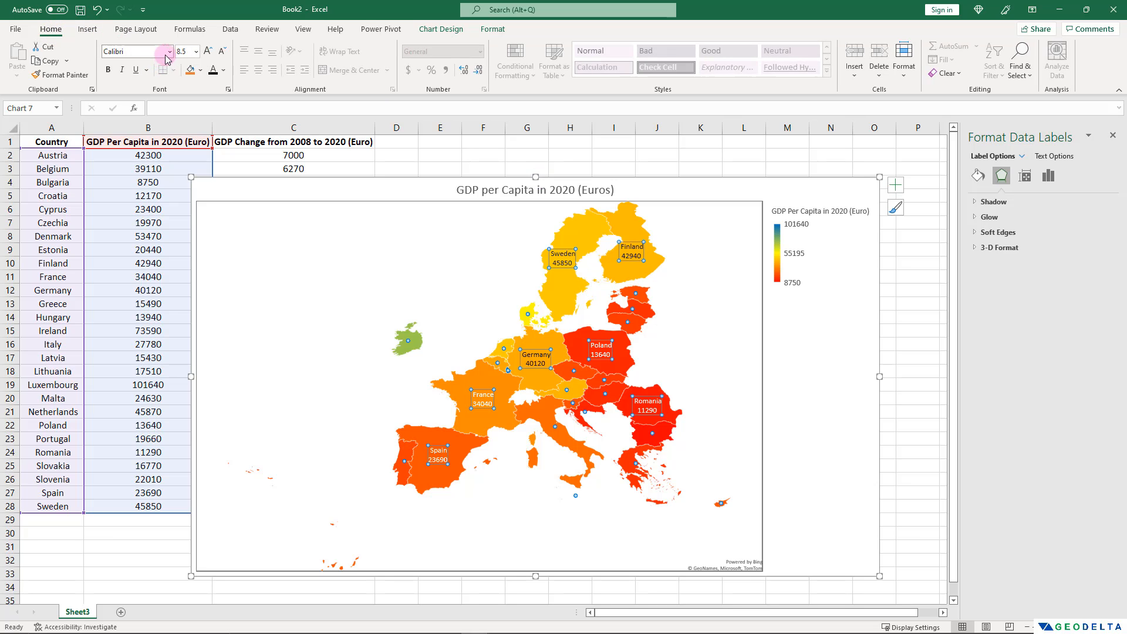
{"action": "left_click", "coordinate": [212, 71]}
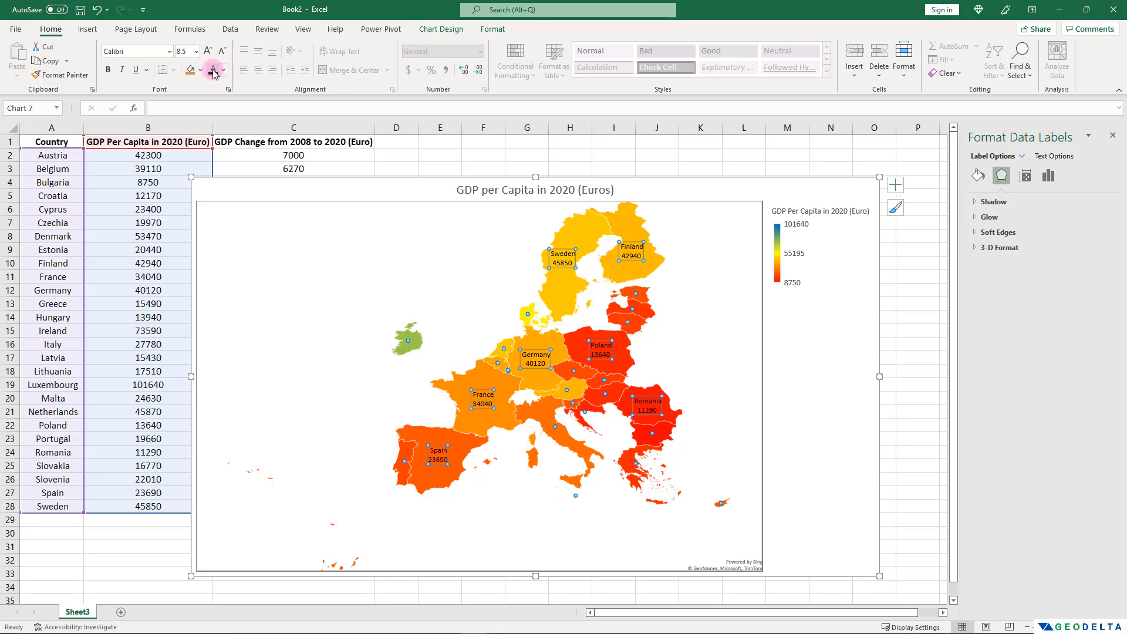
{"action": "left_click", "coordinate": [107, 71]}
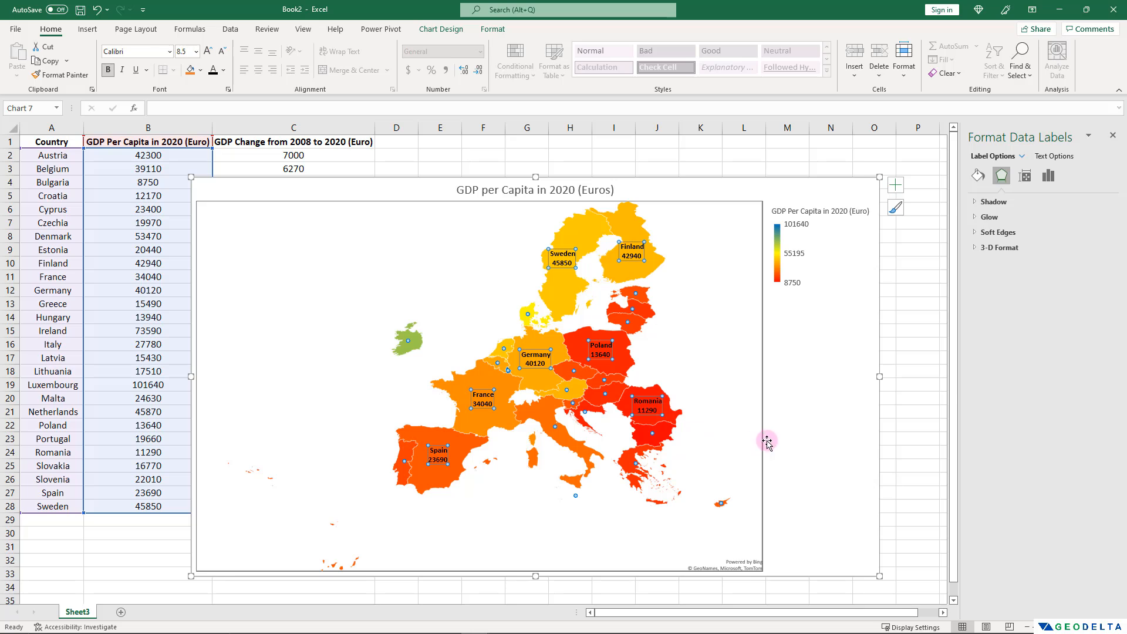
{"action": "left_click", "coordinate": [652, 404]}
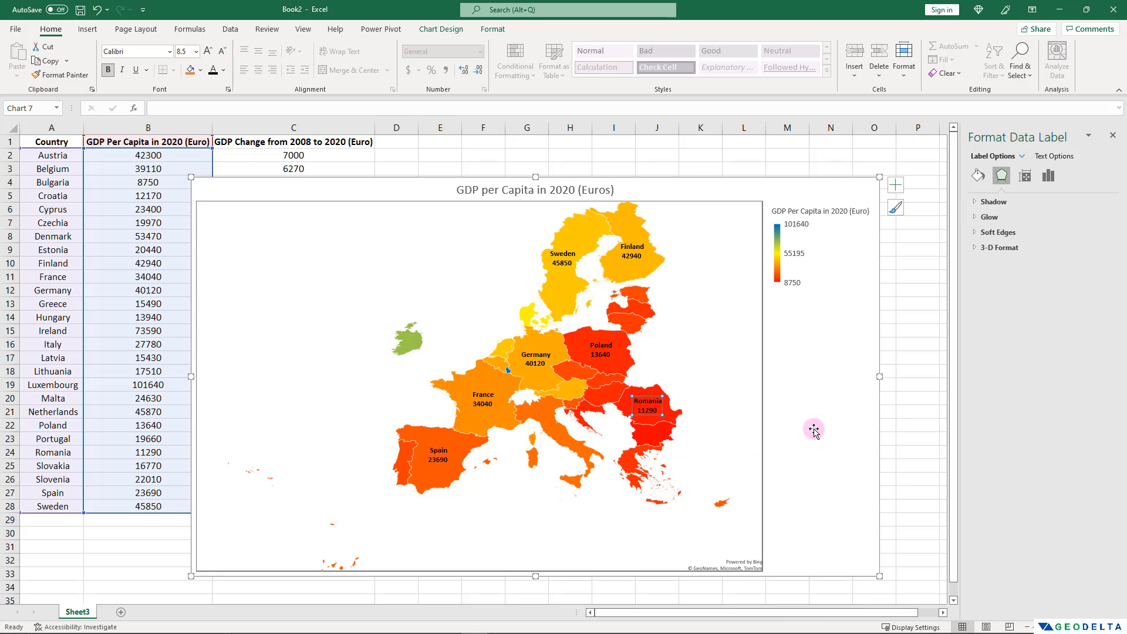
{"action": "left_click", "coordinate": [918, 479]}
{"action": "left_click", "coordinate": [616, 521]}
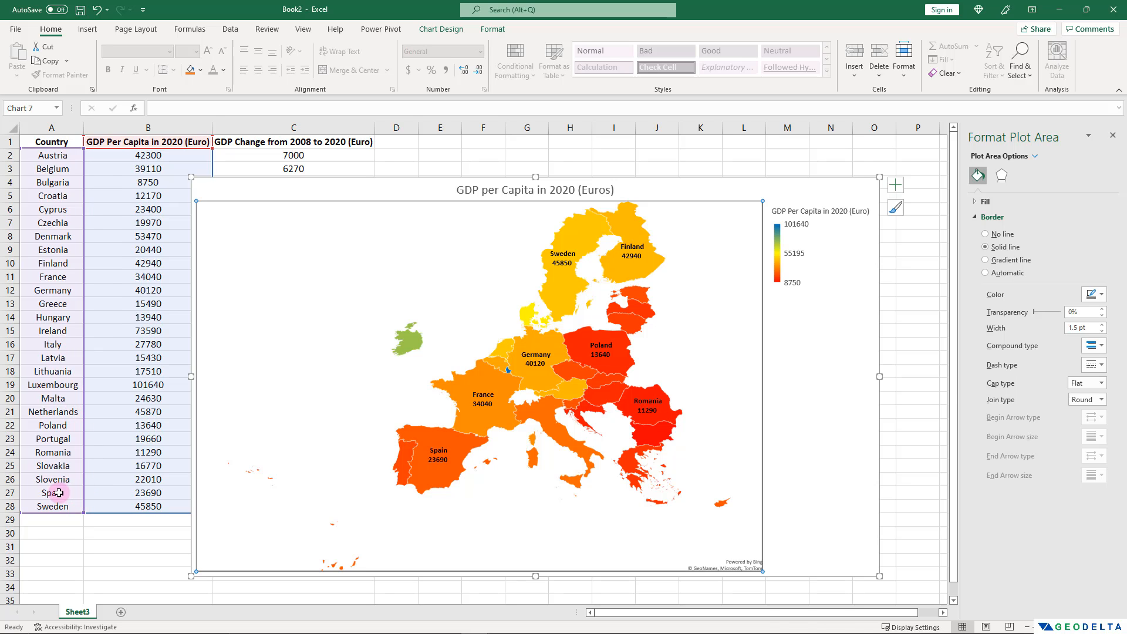
Clear Spain's name and GDP value in A27:B27 to test the map's update, and undo the deletion.
{"action": "left_click_drag", "start_coordinate": [59, 492], "coordinate": [145, 492]}
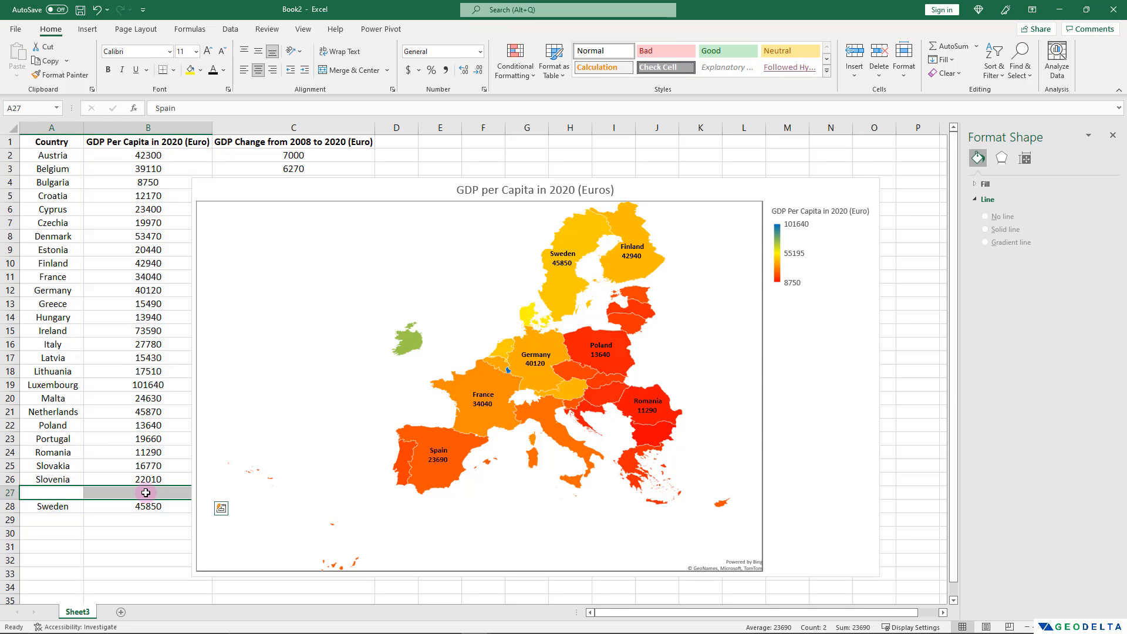
{"action": "key", "text": "Delete"}
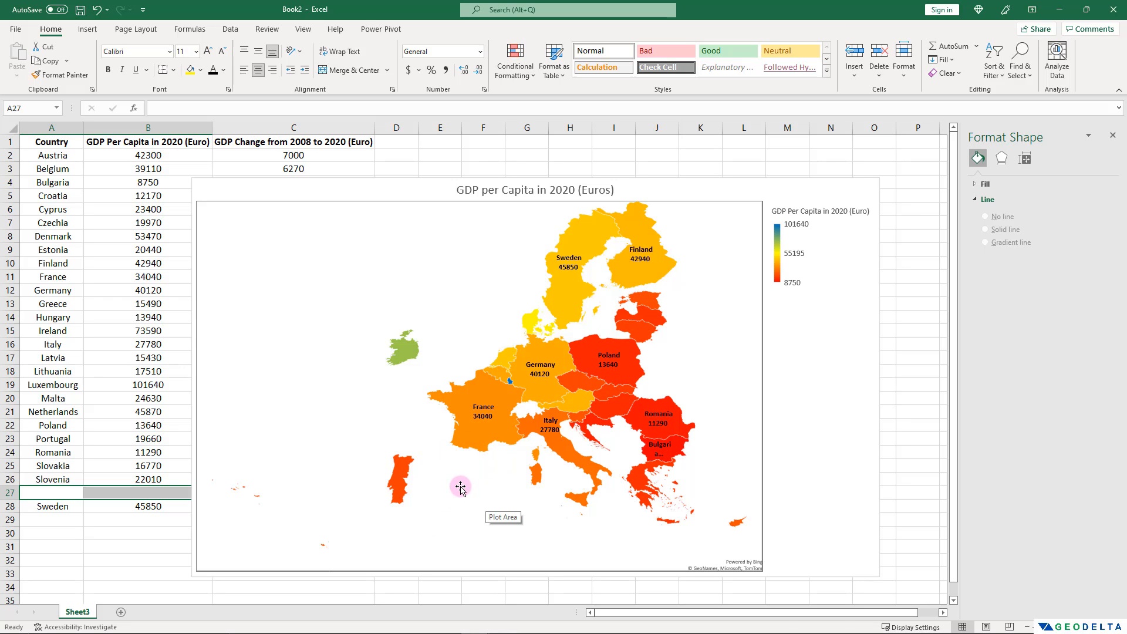
{"action": "key", "text": "ctrl+z"}
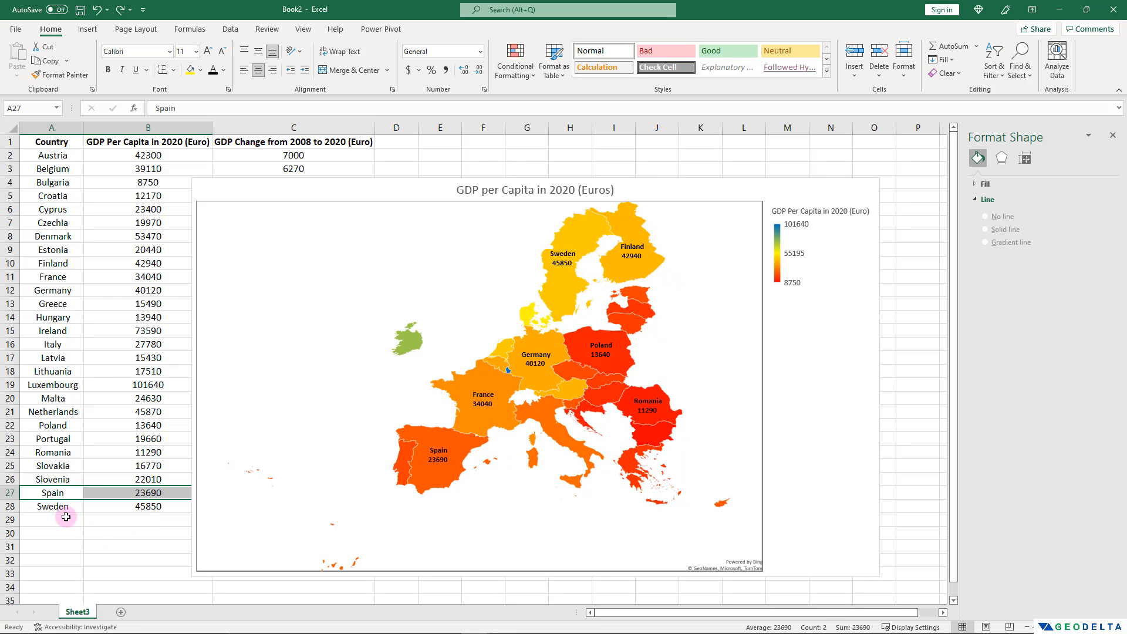
{"action": "left_click", "coordinate": [65, 516]}
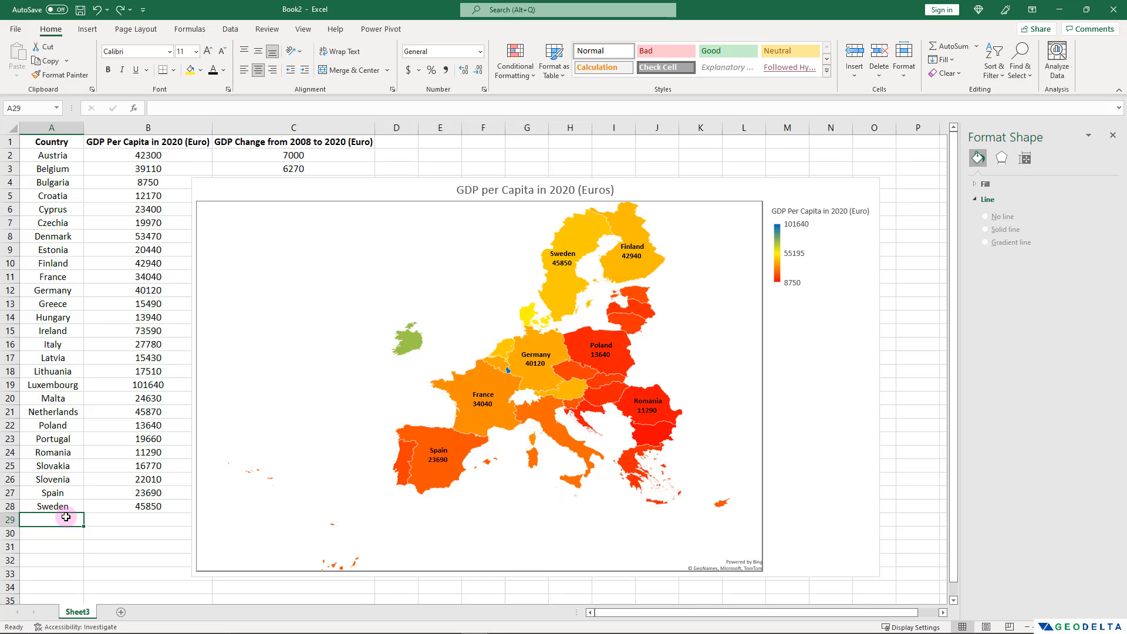
Move the map chart away from the data, enter United Kingdom with 34800 in A29:B29, and extend the chart's data range to row 29.
{"action": "left_click_drag", "start_coordinate": [287, 188], "coordinate": [361, 184]}
{"action": "left_click", "coordinate": [53, 520]}
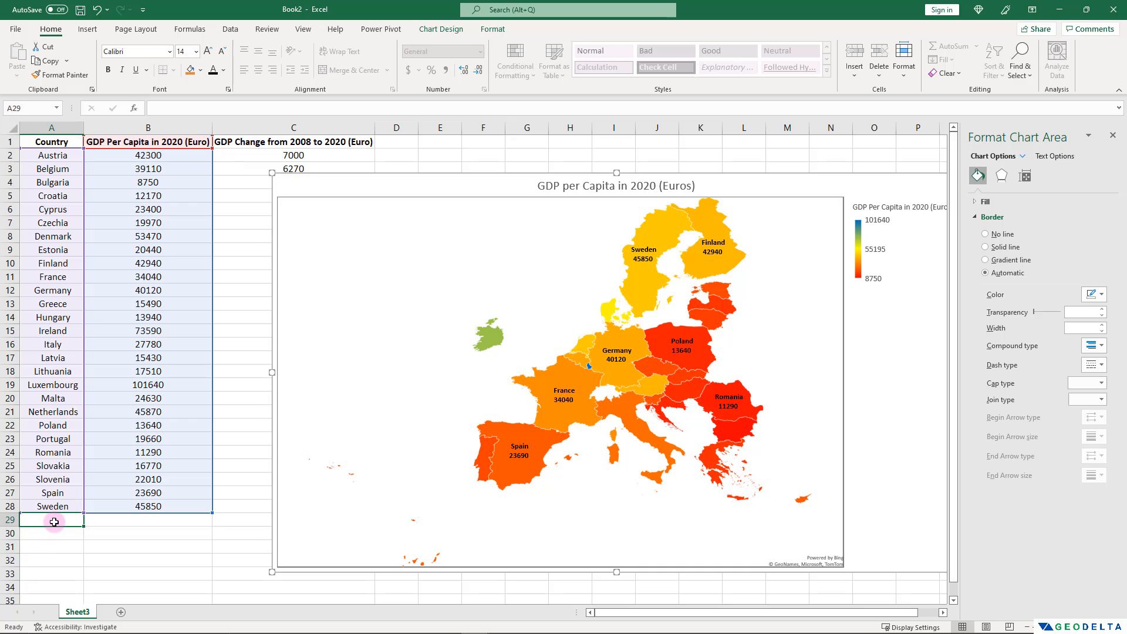
{"action": "type", "text": "Unite"}
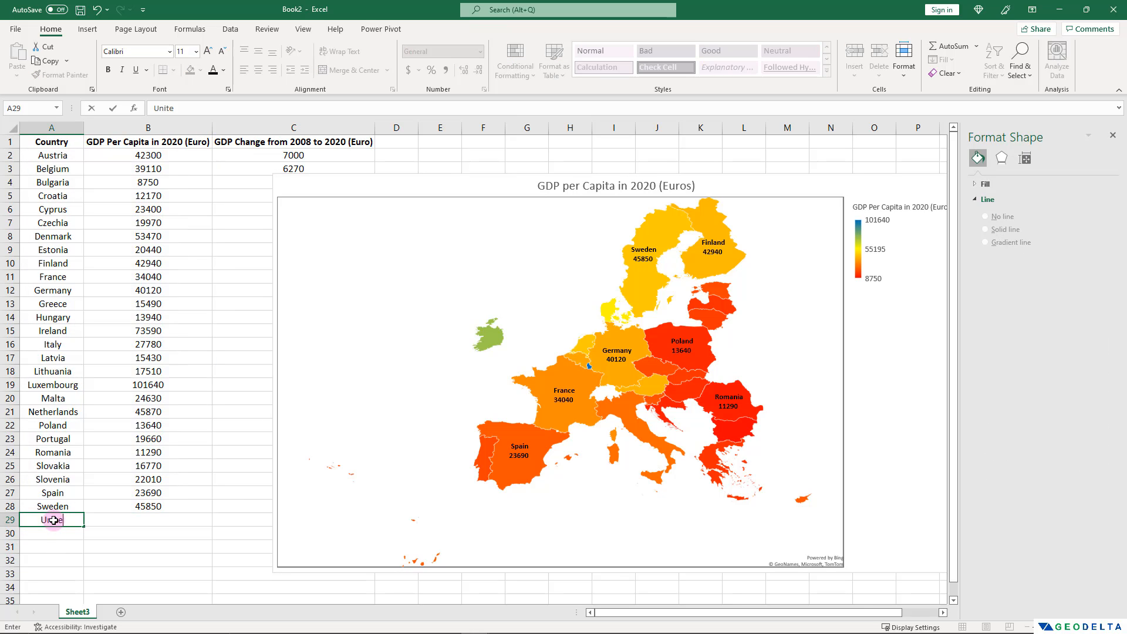
{"action": "type", "text": "d Kingdom"}
{"action": "key", "text": "Tab"}
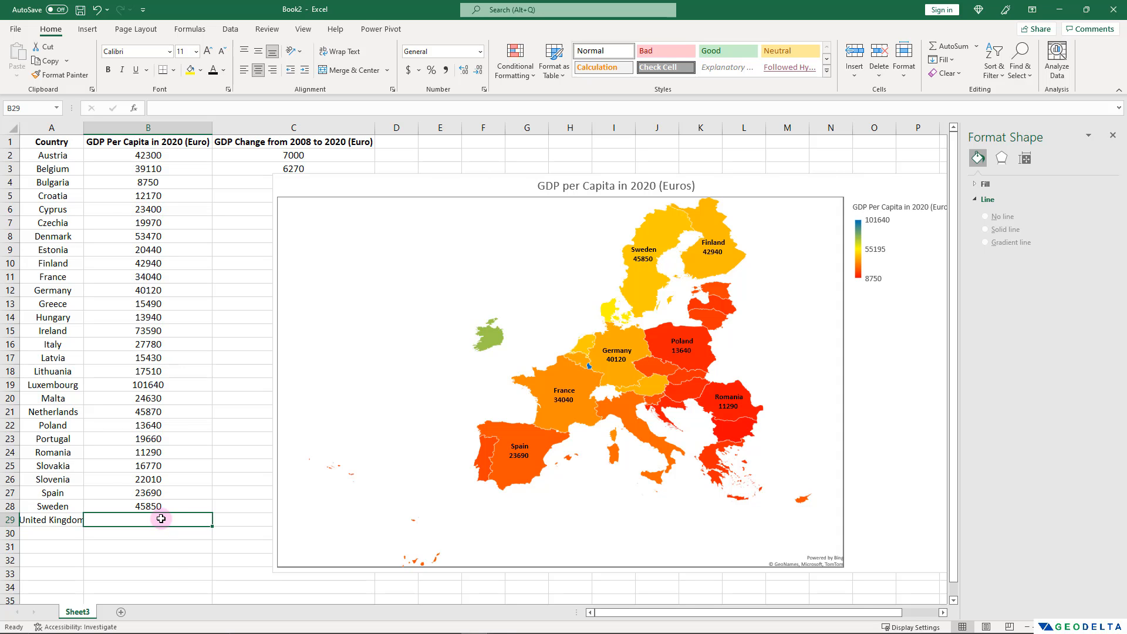
{"action": "type", "text": "34800"}
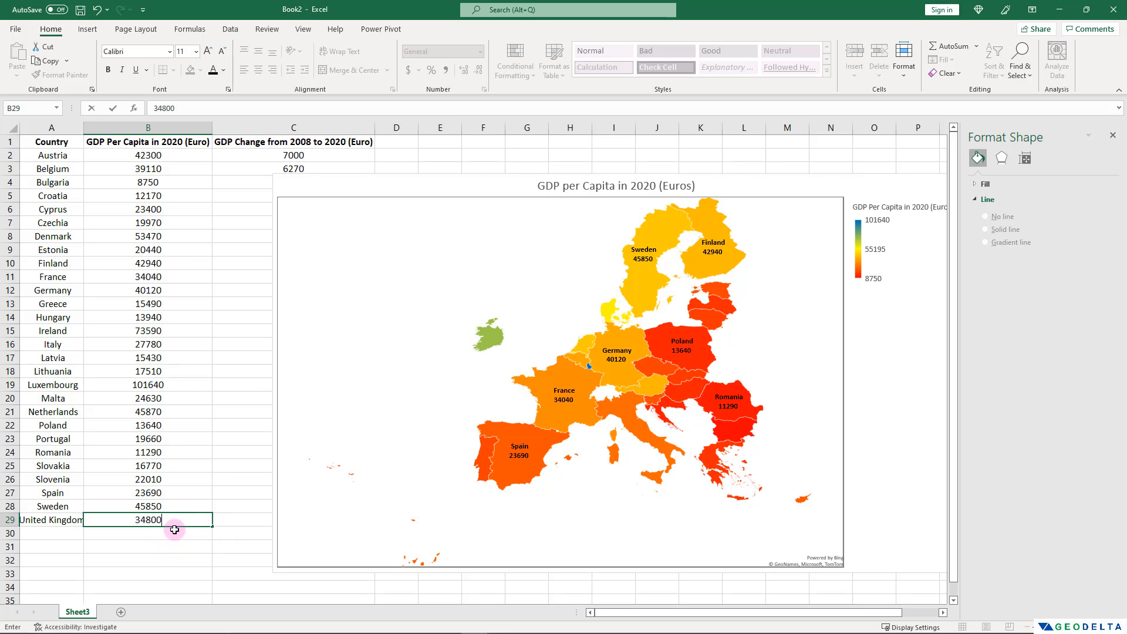
{"action": "left_click", "coordinate": [195, 549]}
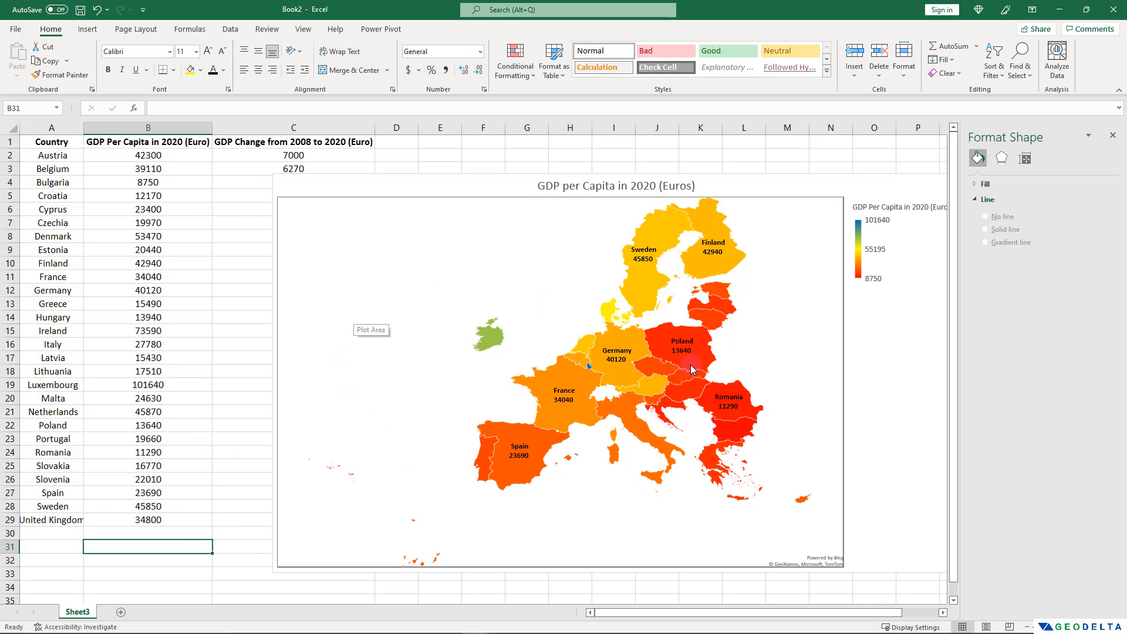
{"action": "left_click", "coordinate": [573, 385]}
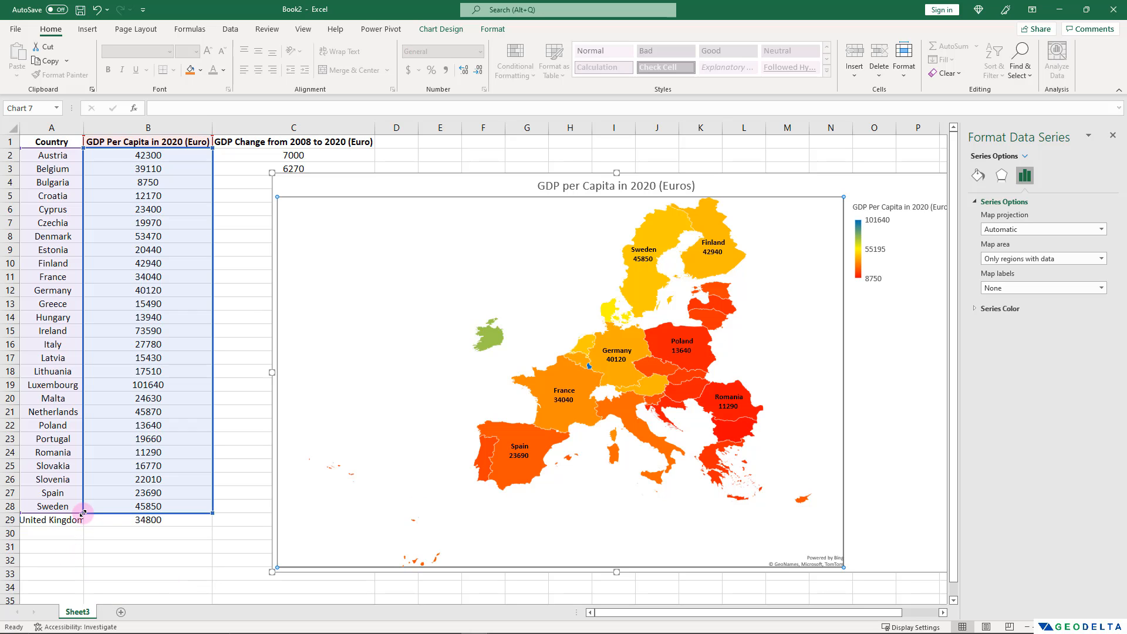
{"action": "left_click_drag", "start_coordinate": [82, 513], "coordinate": [82, 524]}
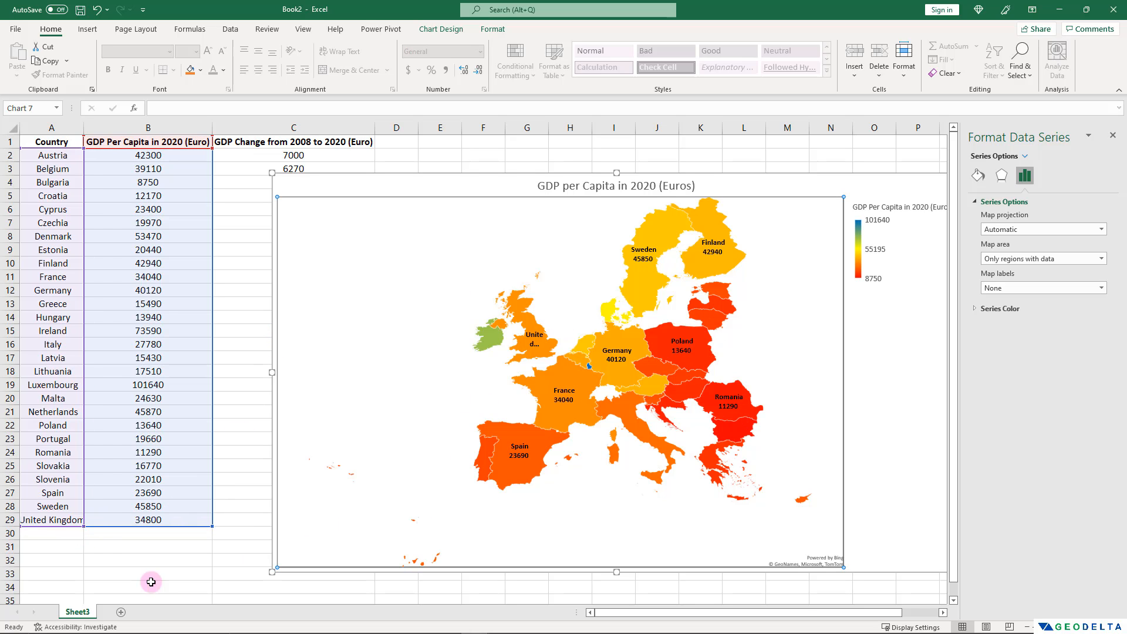
Add Brazil with a GDP per capita of 6000 in A30:B30 and extend the chart's data range to include row 30.
{"action": "left_click", "coordinate": [65, 537]}
{"action": "type", "text": "Bra"}
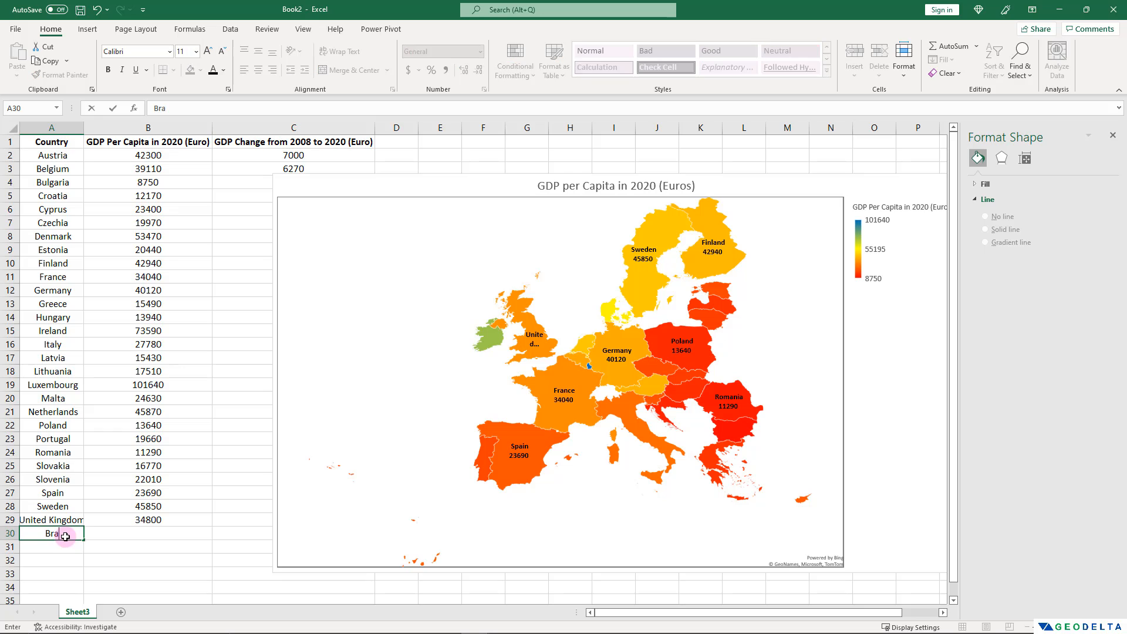
{"action": "type", "text": "zil"}
{"action": "left_click", "coordinate": [155, 530]}
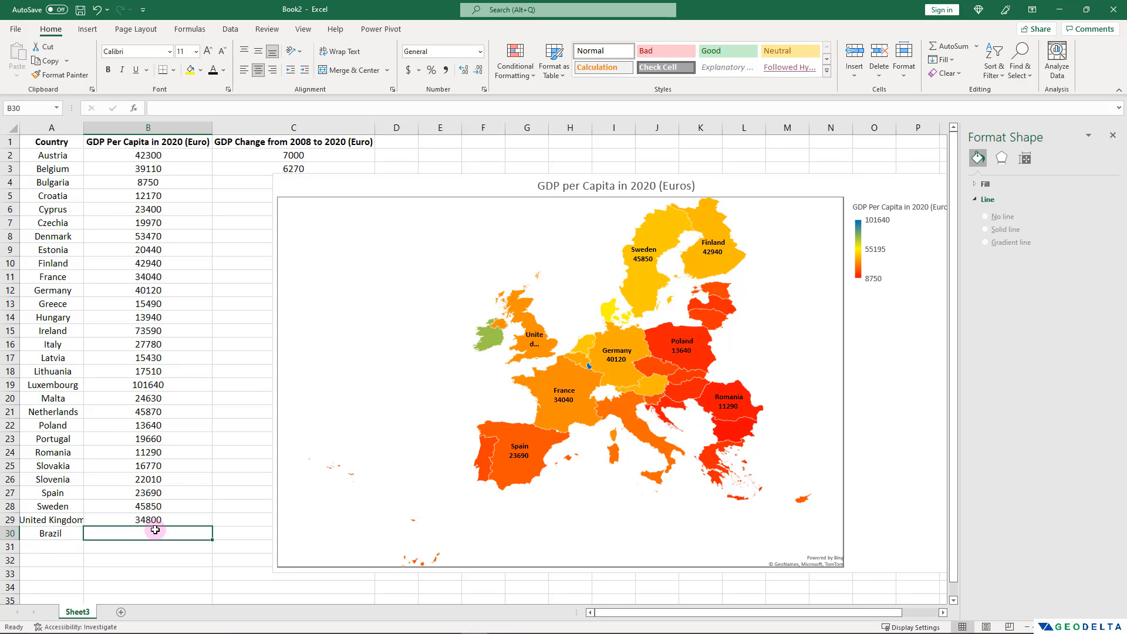
{"action": "type", "text": "6000"}
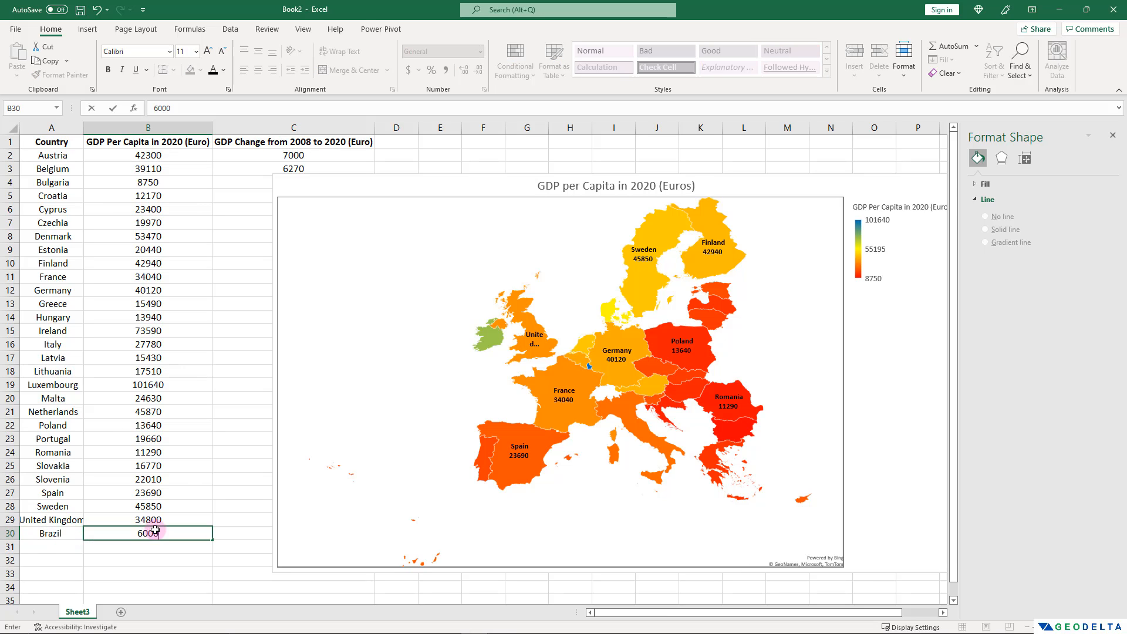
{"action": "left_click", "coordinate": [231, 454]}
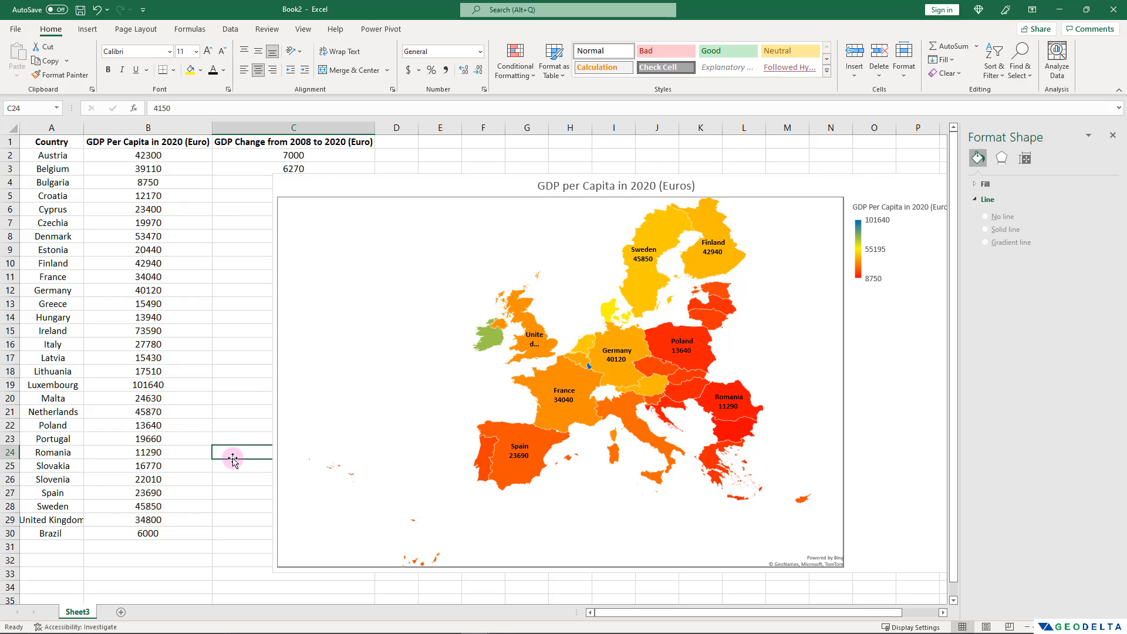
{"action": "left_click", "coordinate": [510, 392]}
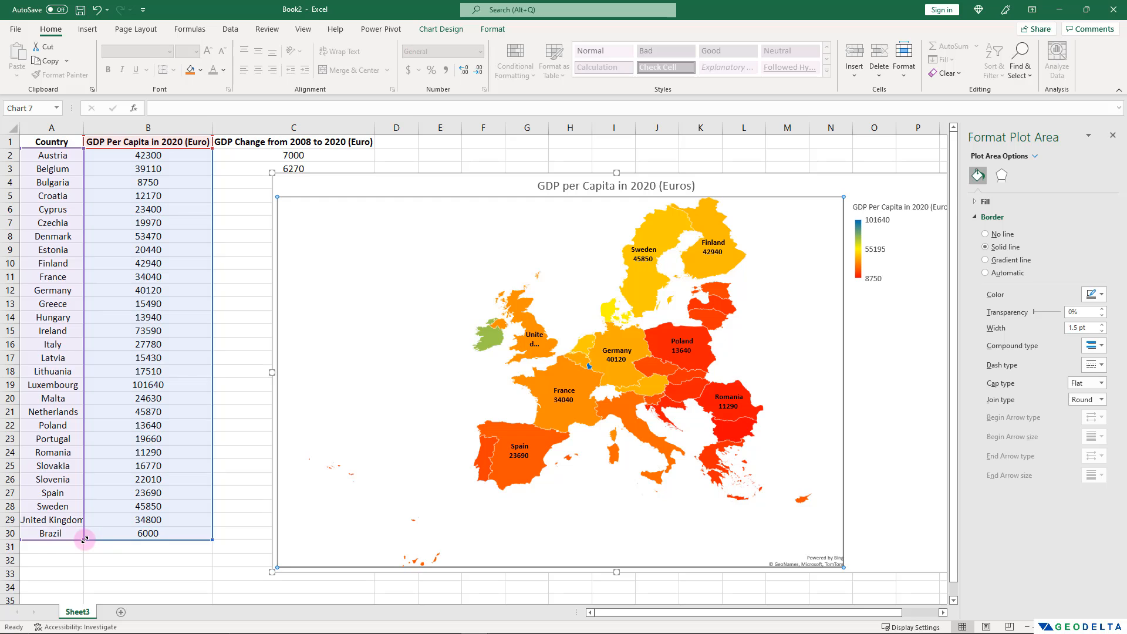
{"action": "left_click_drag", "start_coordinate": [84, 526], "coordinate": [84, 539]}
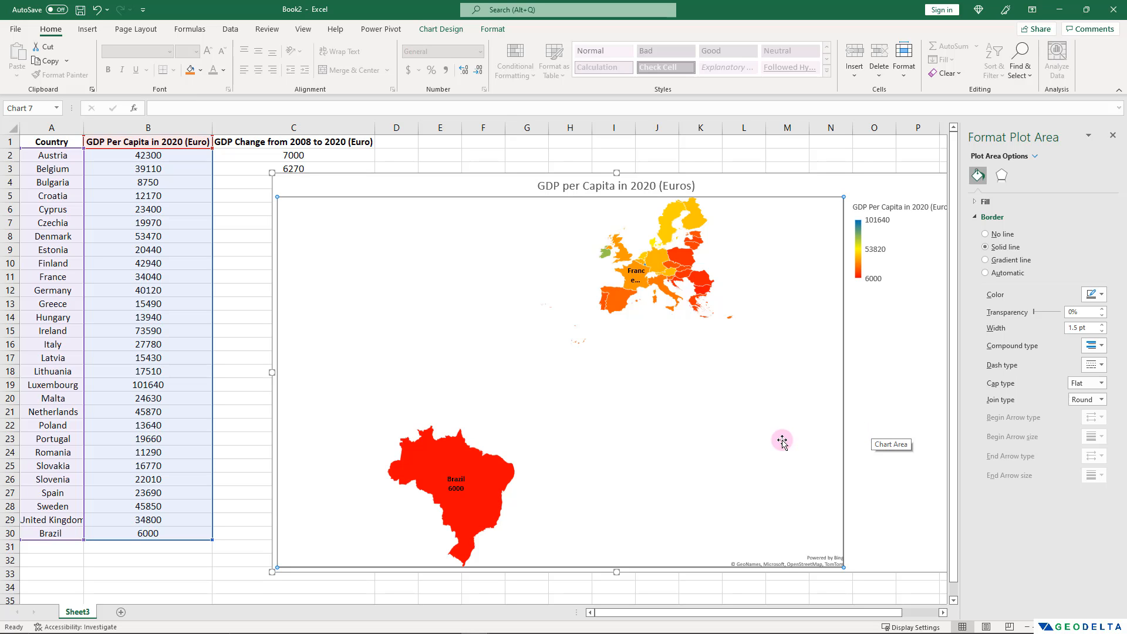
Clear the Brazil entry in row 30 and the United Kingdom entry in row 29.
{"action": "left_click", "coordinate": [91, 532]}
{"action": "left_click_drag", "start_coordinate": [99, 531], "coordinate": [122, 532]}
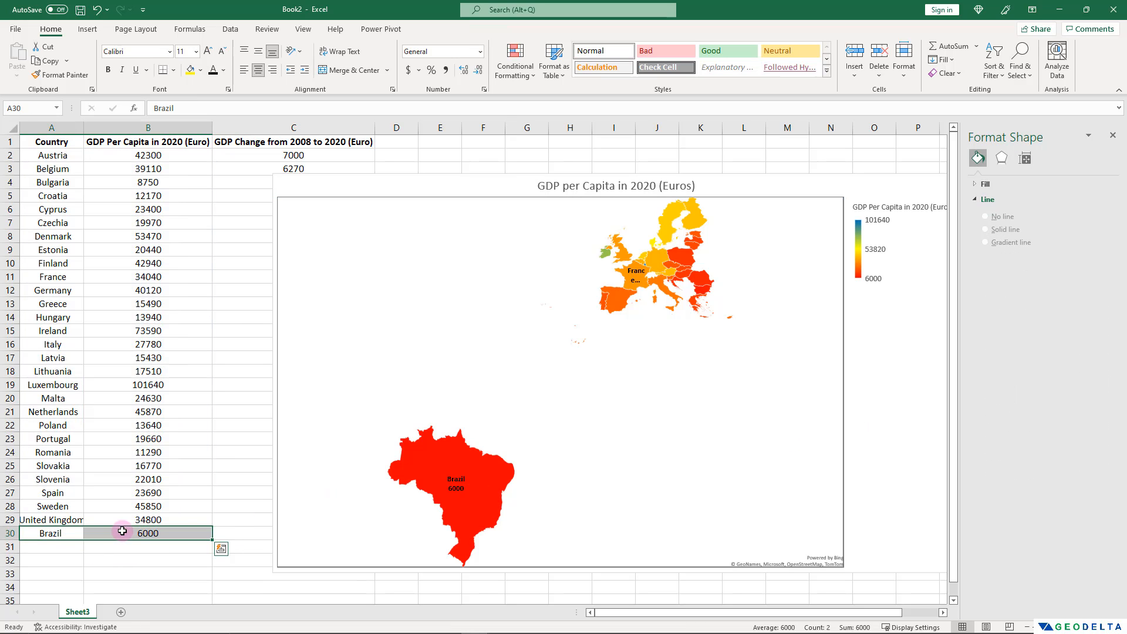
{"action": "key", "text": "Delete"}
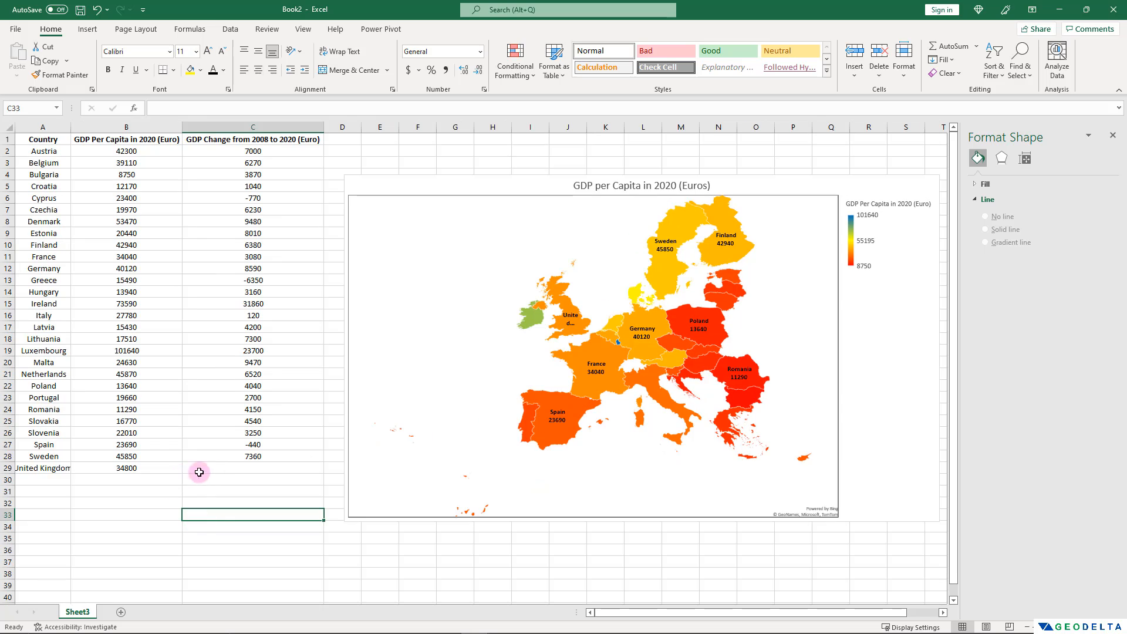
{"action": "left_click_drag", "start_coordinate": [199, 472], "coordinate": [55, 467]}
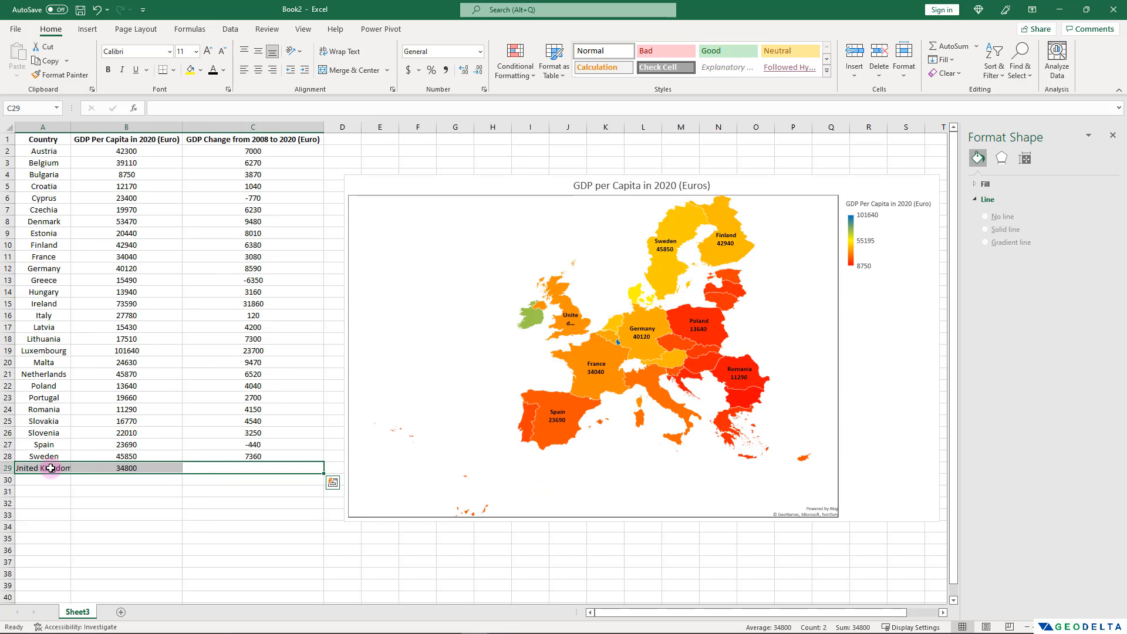
{"action": "key", "text": "Delete"}
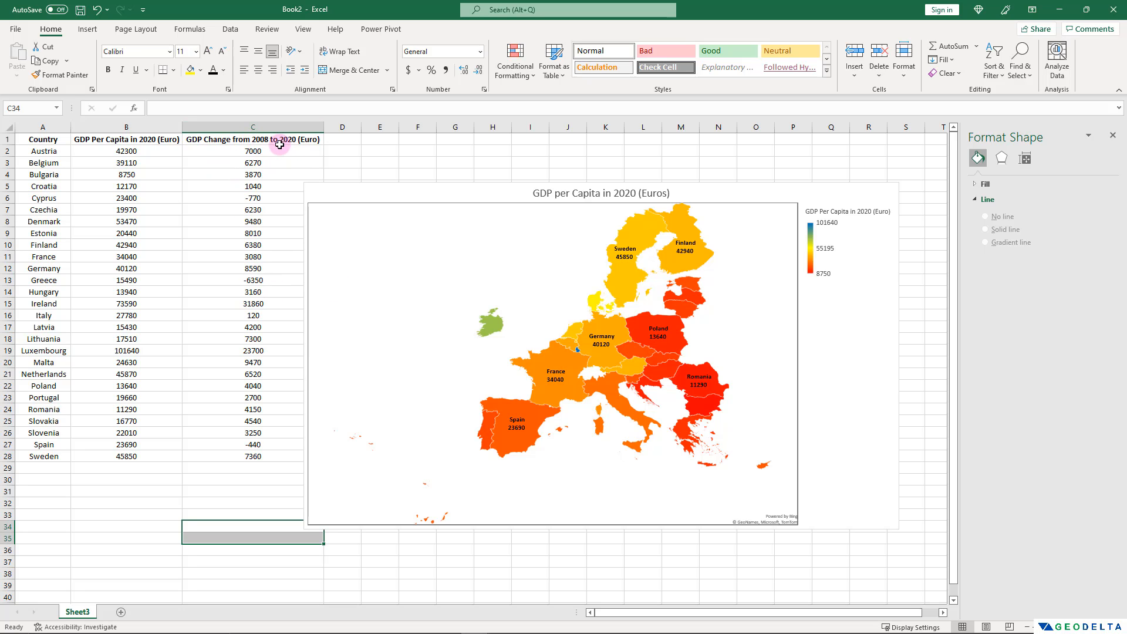
Plot the GDP Change from 2008 to 2020 column instead and retitle the map chart "Change of GDP/Capita from 2008 -> 2020 (Euros)".
{"action": "left_click", "coordinate": [555, 332]}
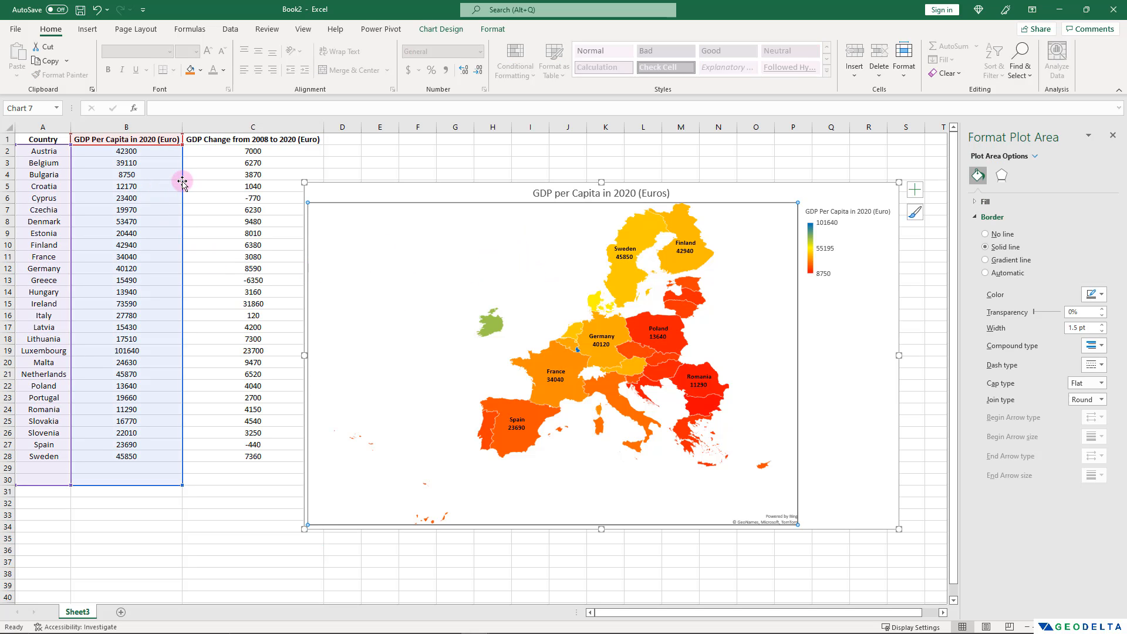
{"action": "left_click_drag", "start_coordinate": [182, 185], "coordinate": [257, 192]}
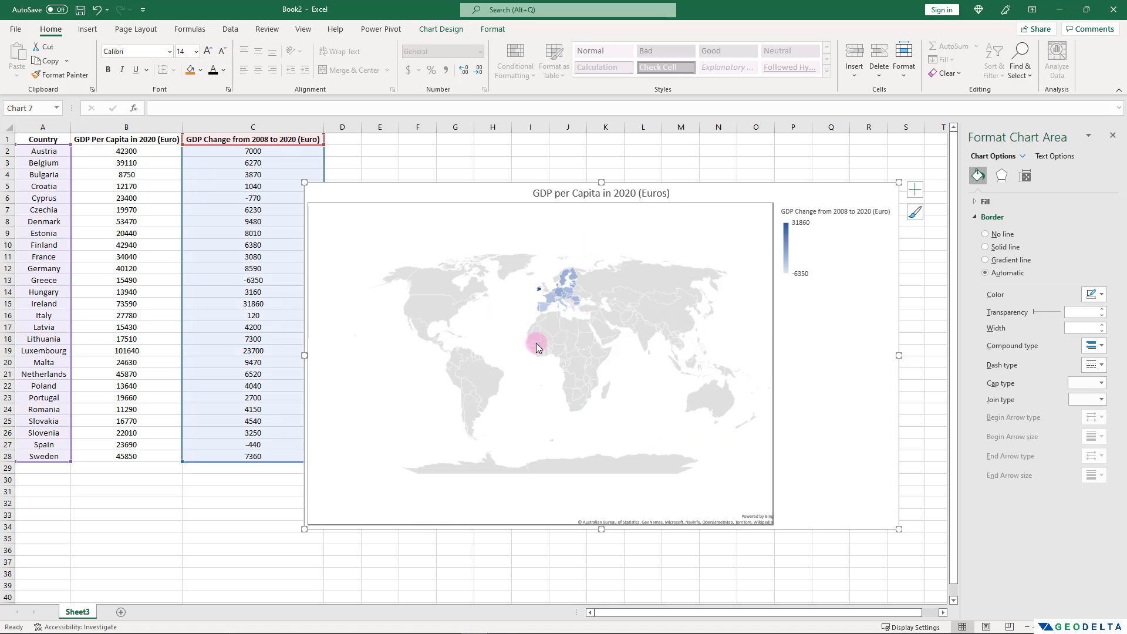
{"action": "mouse_move", "coordinate": [575, 314]}
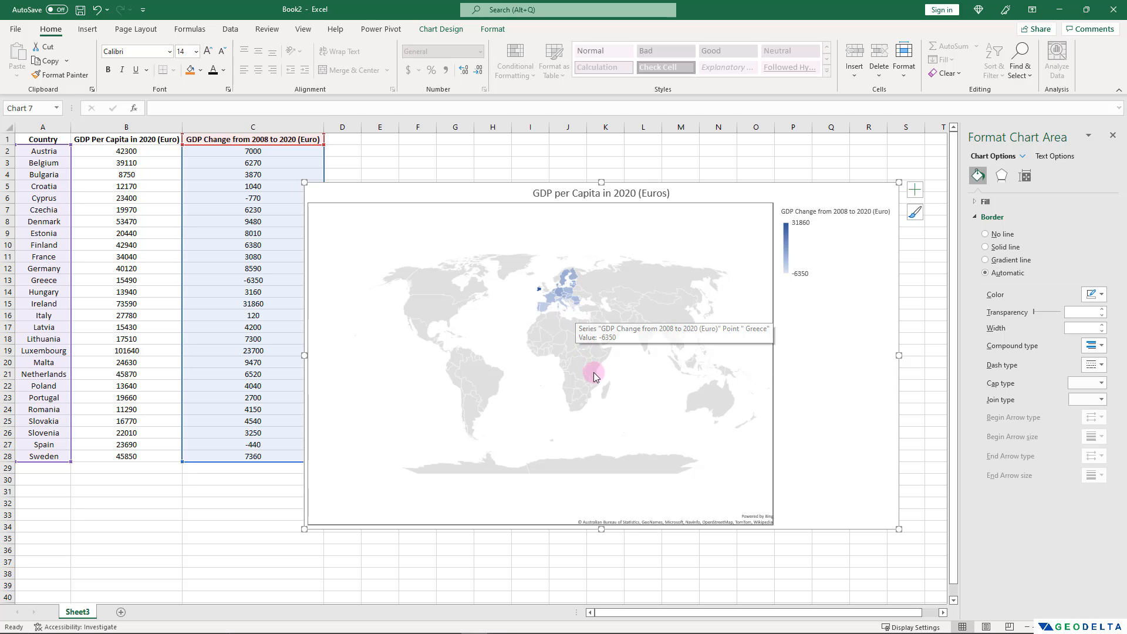
{"action": "left_click", "coordinate": [571, 194]}
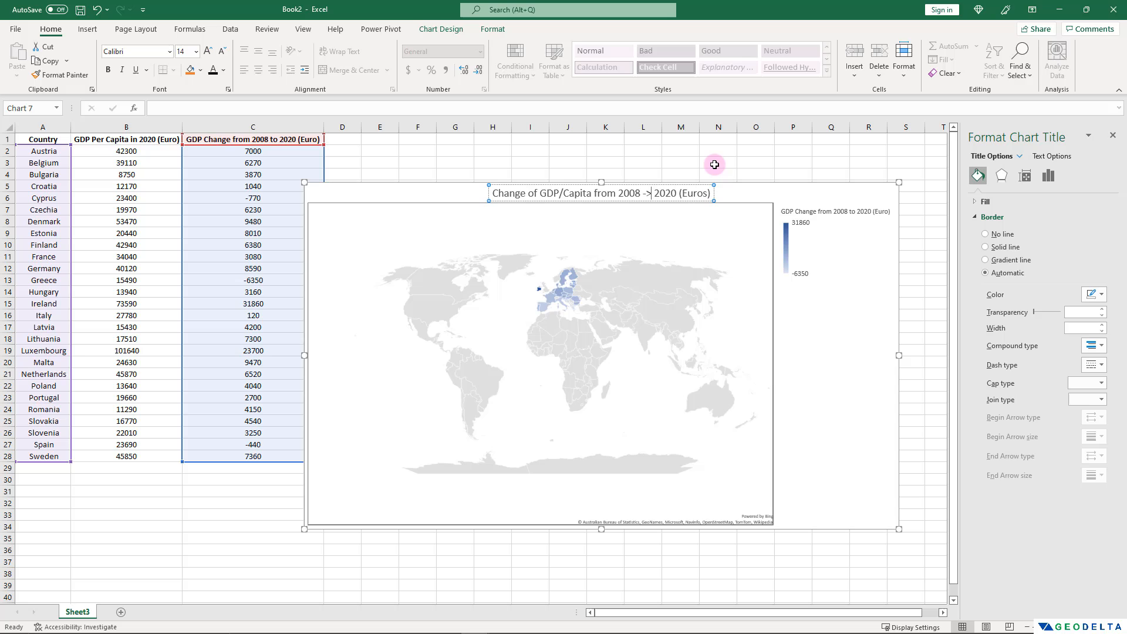
{"action": "left_click", "coordinate": [714, 165]}
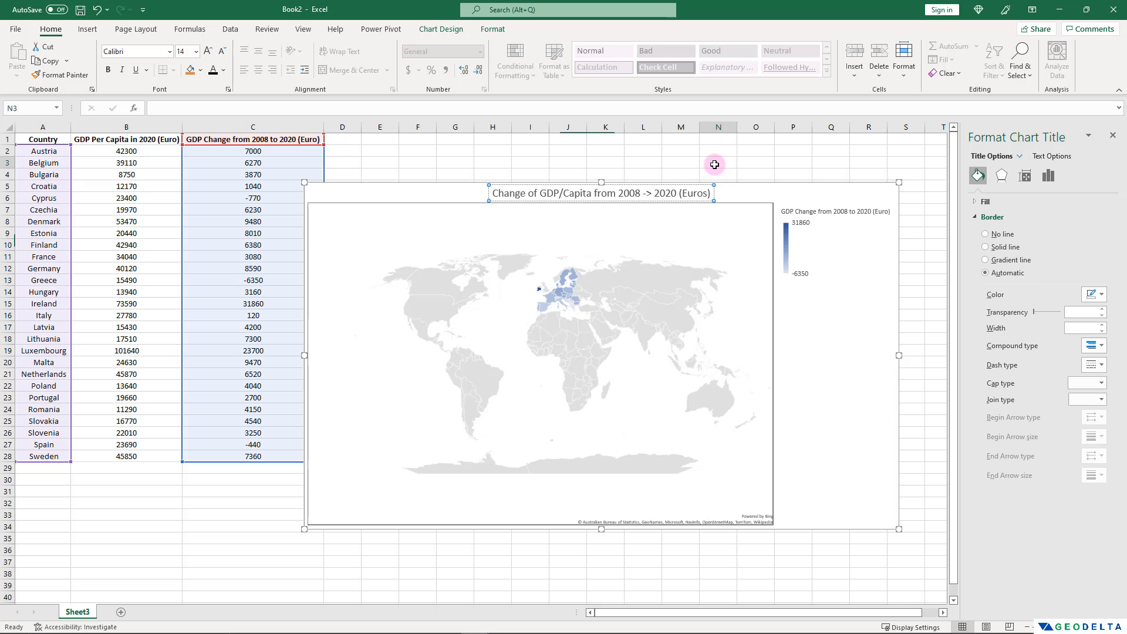
Set the map area of the GDP change data series to Only regions with data.
{"action": "left_click", "coordinate": [621, 388]}
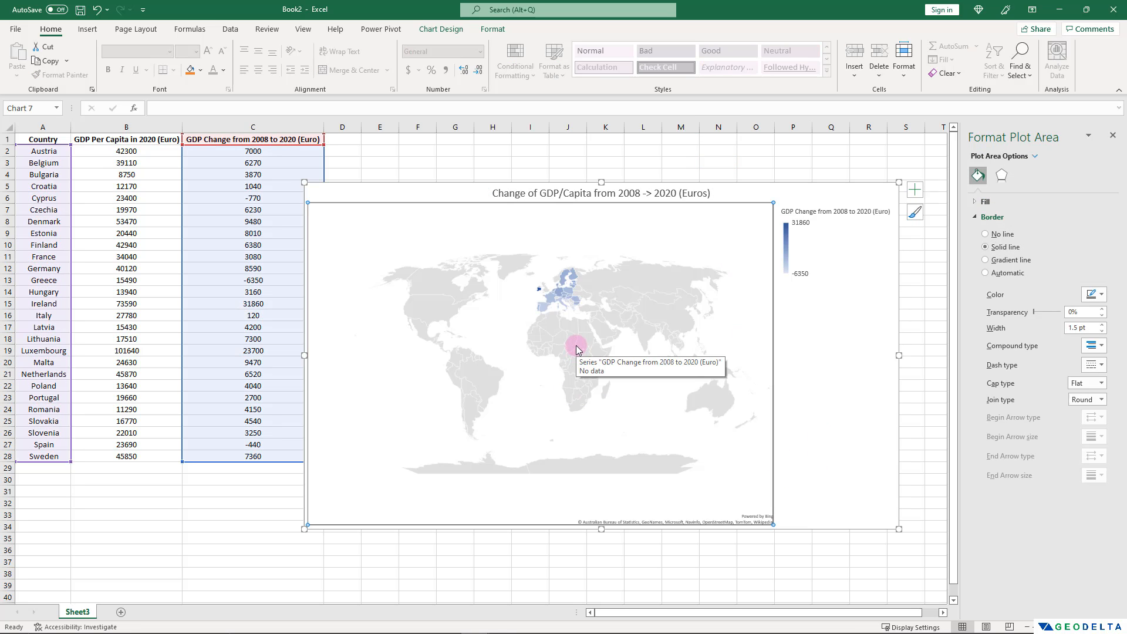
{"action": "left_click", "coordinate": [574, 377]}
{"action": "left_click", "coordinate": [1024, 176]}
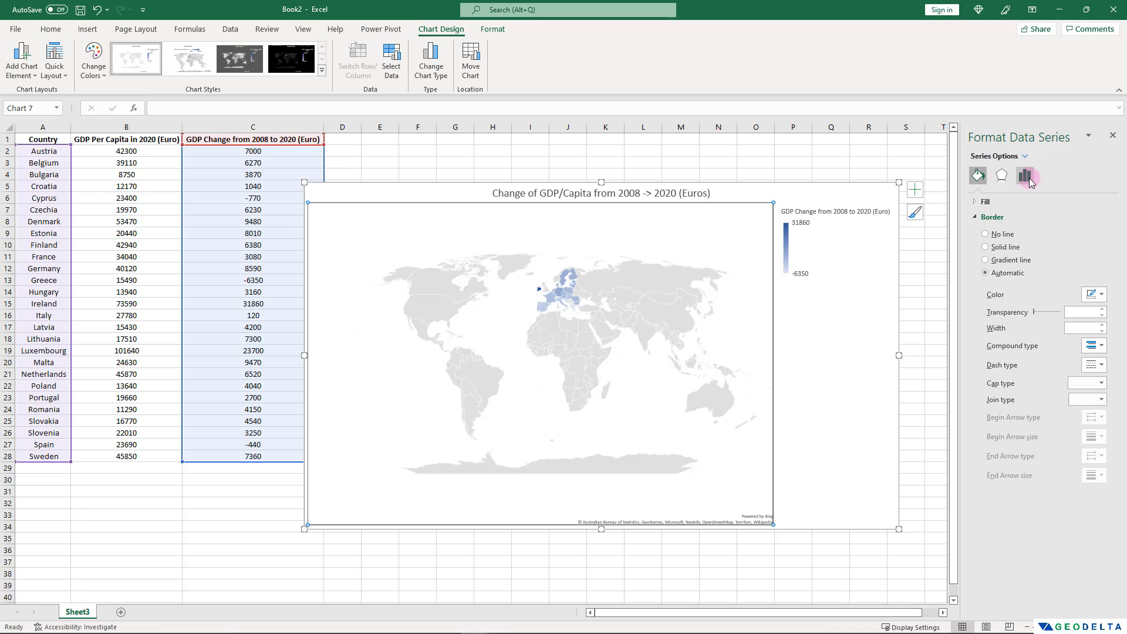
{"action": "left_click", "coordinate": [974, 202]}
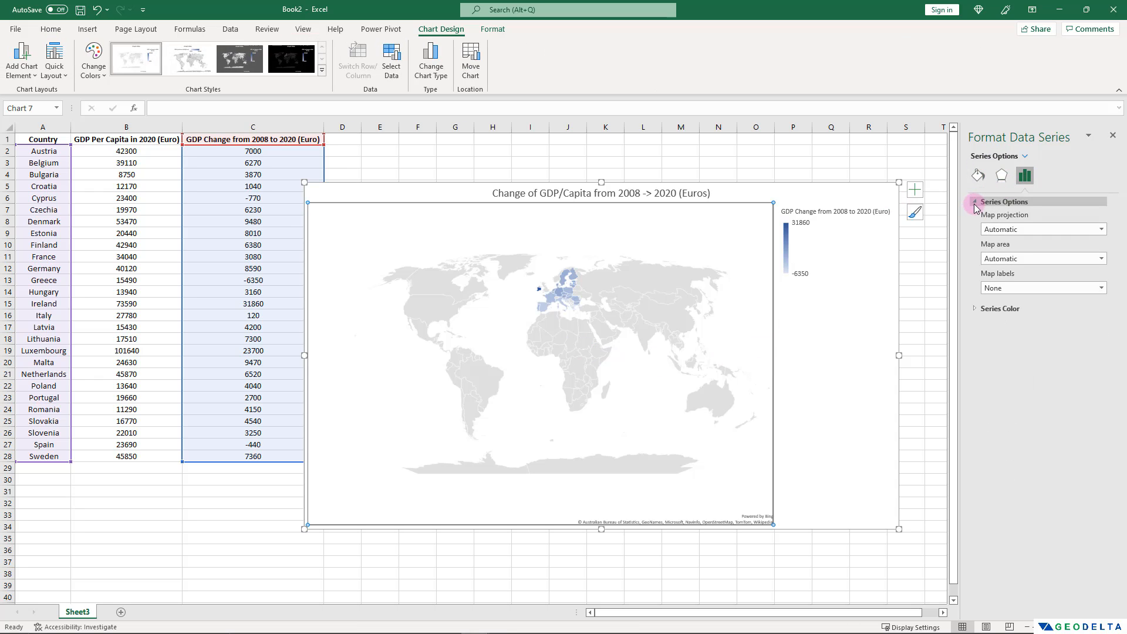
{"action": "left_click", "coordinate": [1101, 258]}
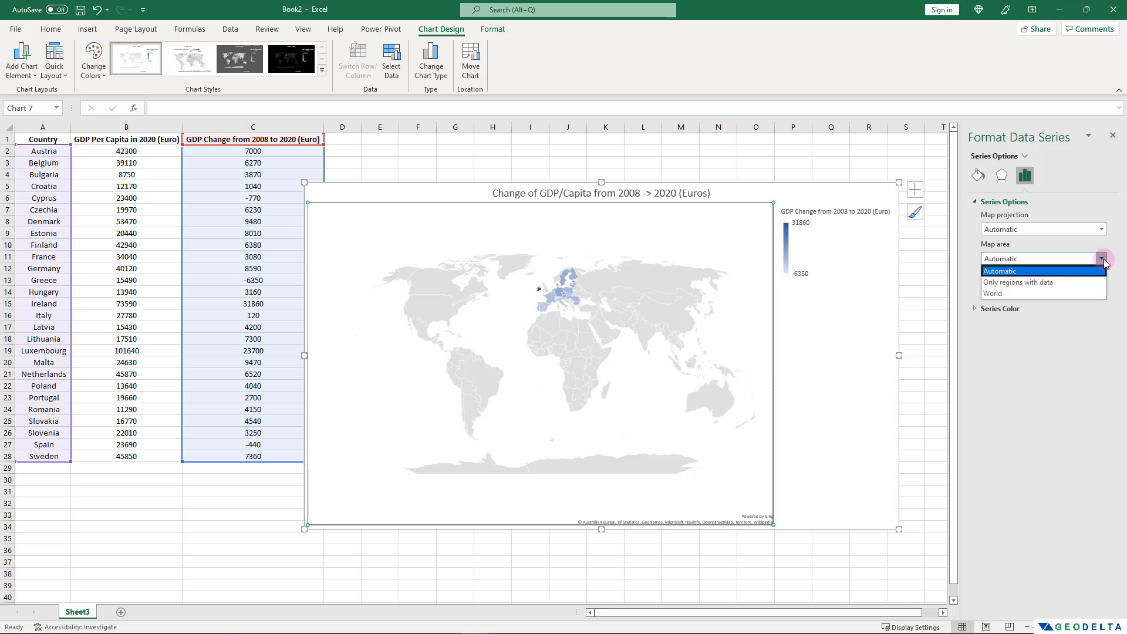
{"action": "left_click", "coordinate": [1043, 282]}
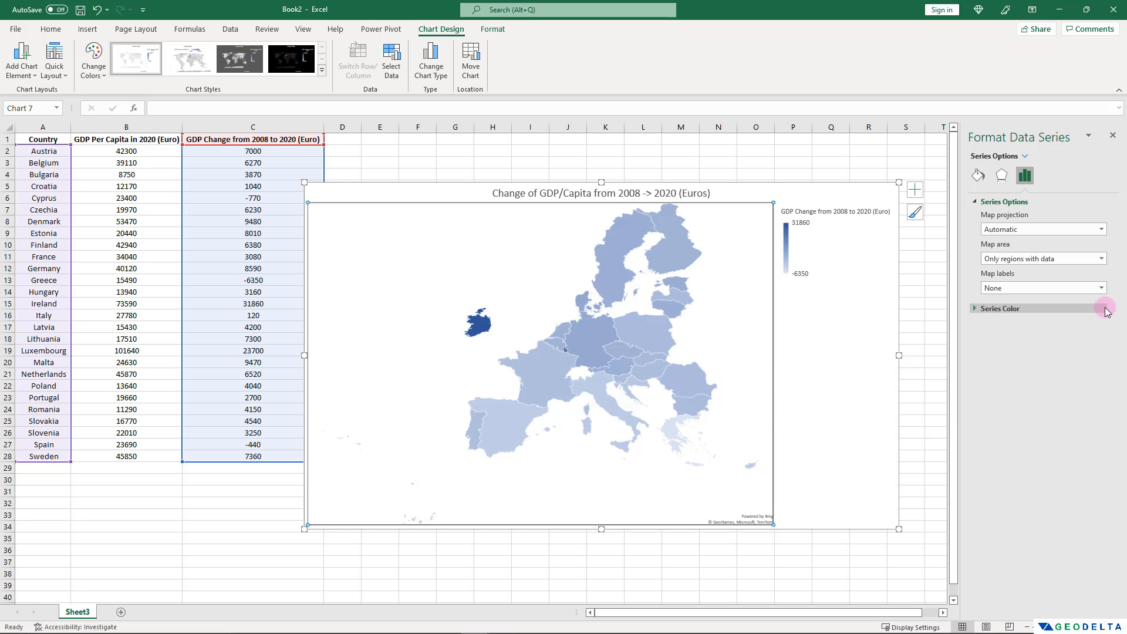
Change the series color to Diverging (3-color) with red for the minimum, yellow for the midpoint and blue for the maximum.
{"action": "left_click", "coordinate": [976, 309]}
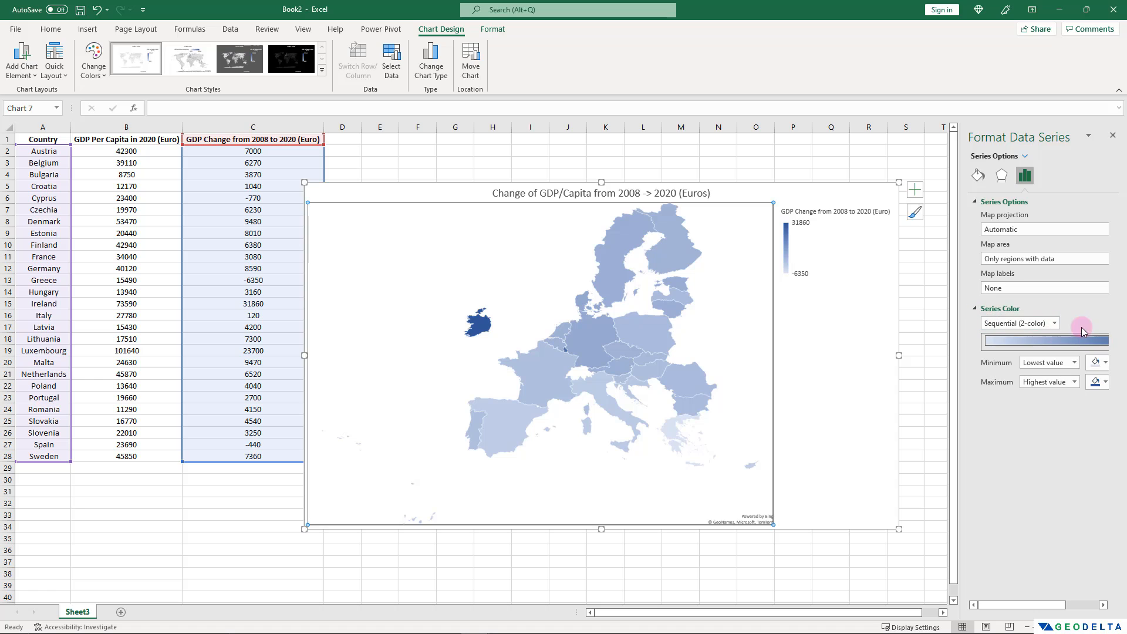
{"action": "left_click", "coordinate": [1055, 323]}
{"action": "left_click", "coordinate": [1032, 346]}
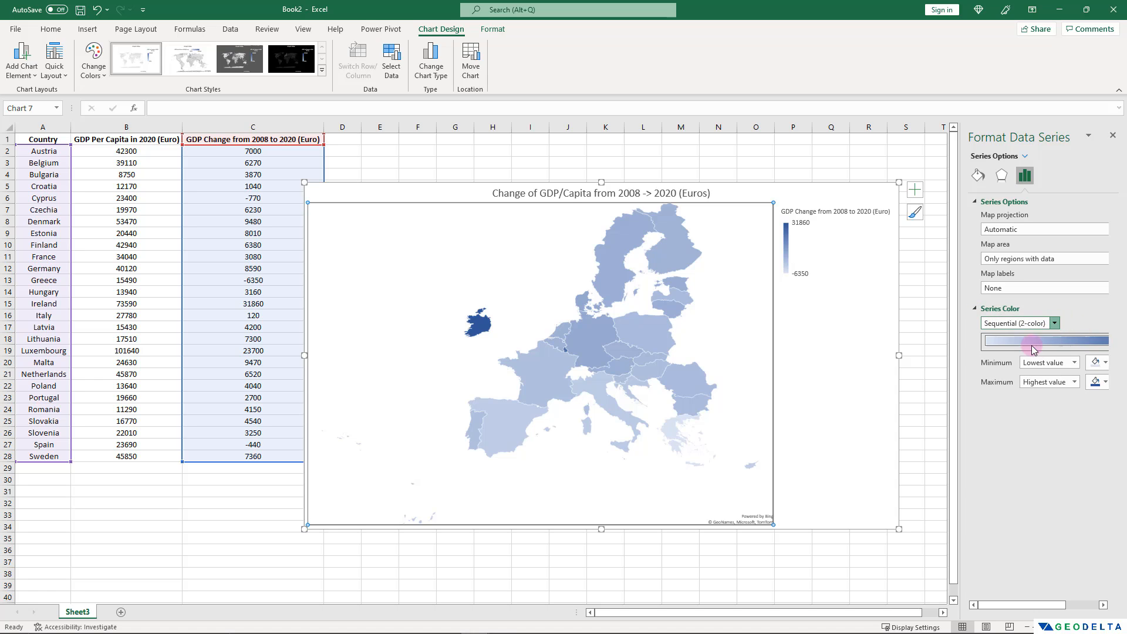
{"action": "left_click", "coordinate": [1097, 362]}
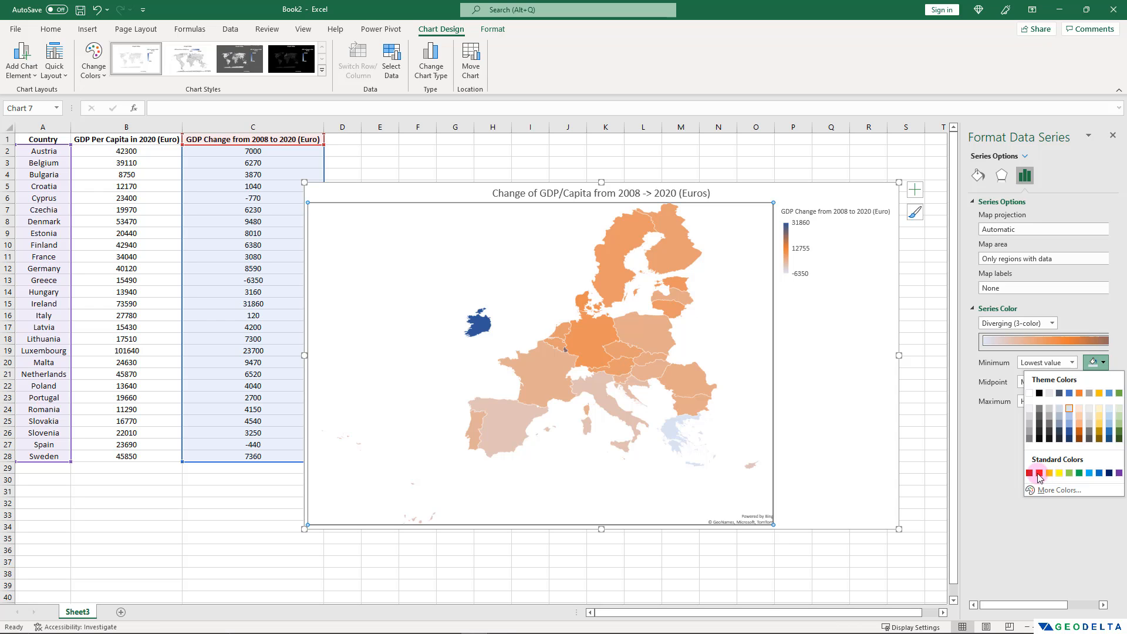
{"action": "left_click", "coordinate": [1039, 473]}
{"action": "left_click", "coordinate": [1097, 382]}
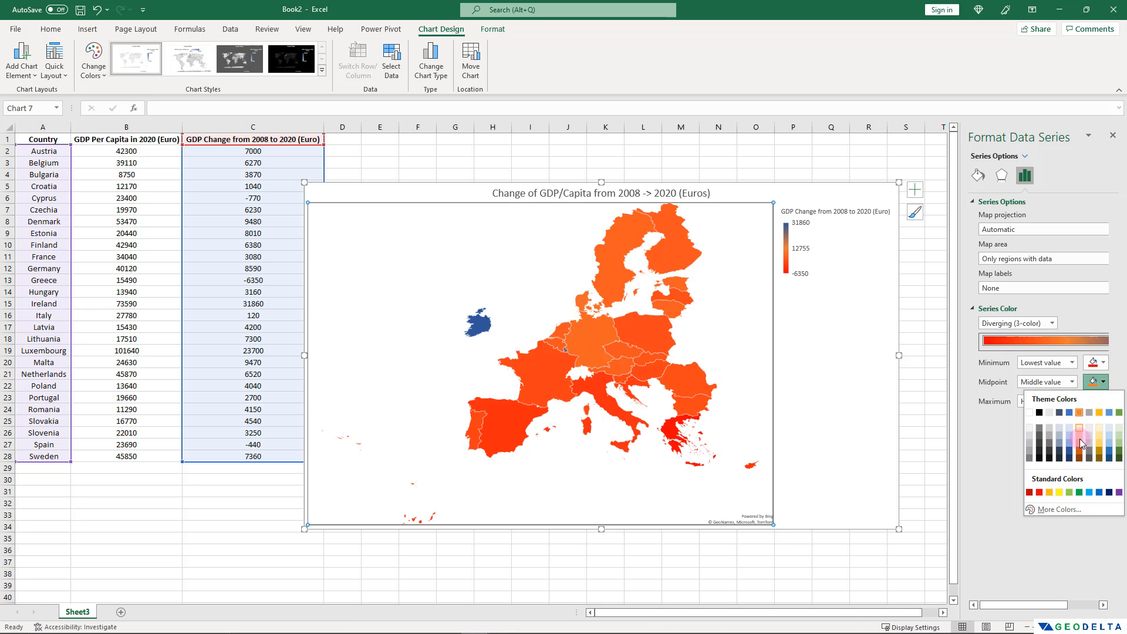
{"action": "left_click", "coordinate": [1061, 491]}
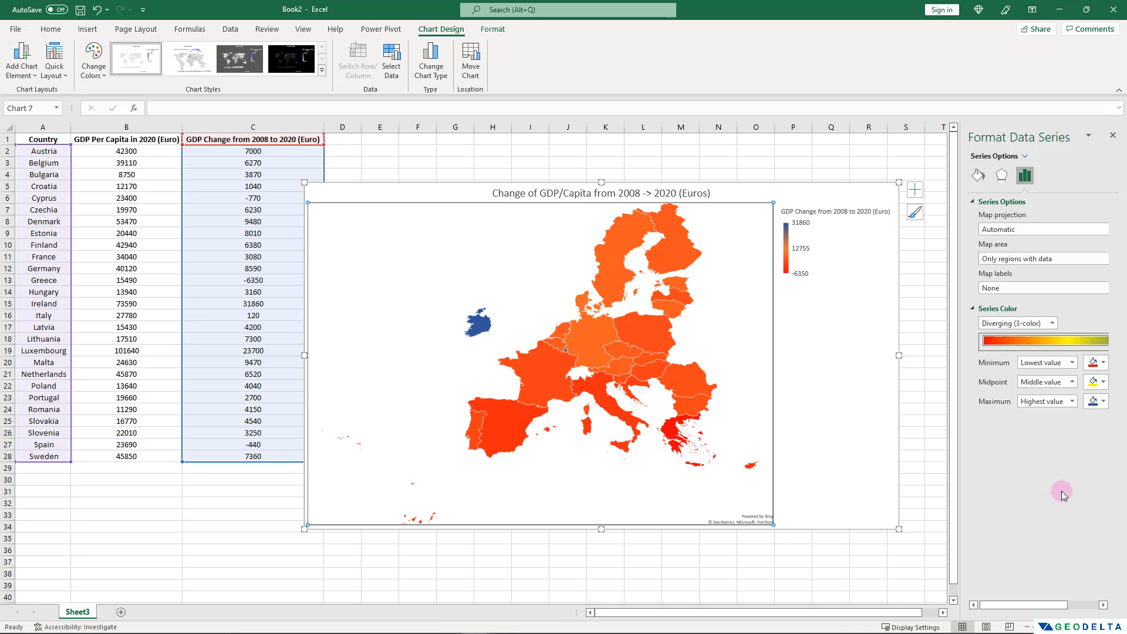
{"action": "left_click", "coordinate": [1099, 406]}
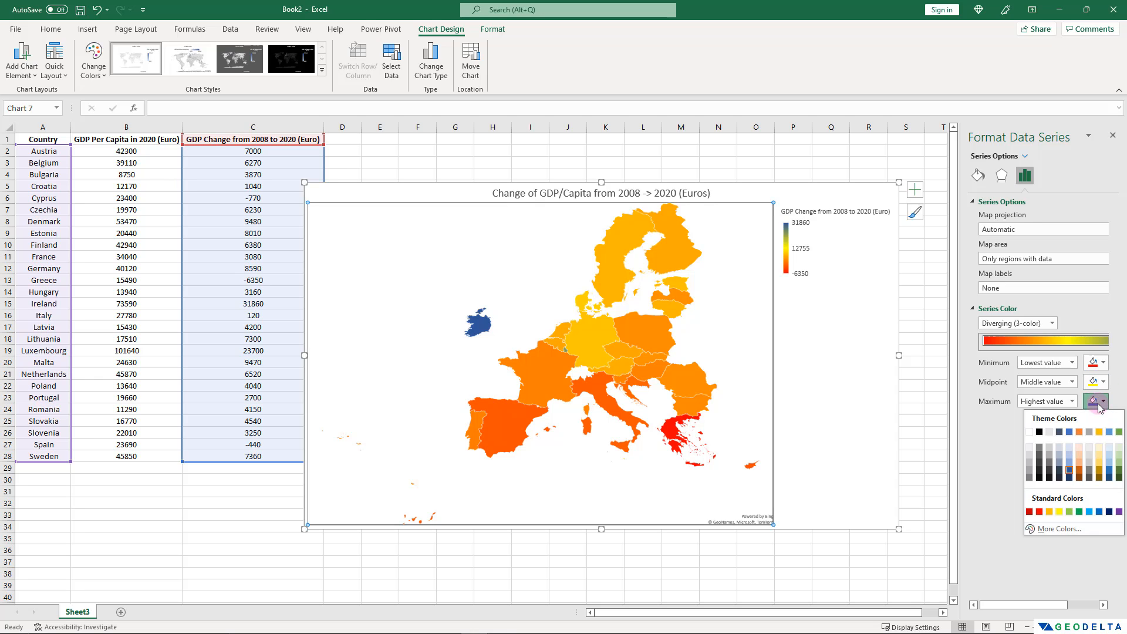
{"action": "left_click", "coordinate": [1099, 515]}
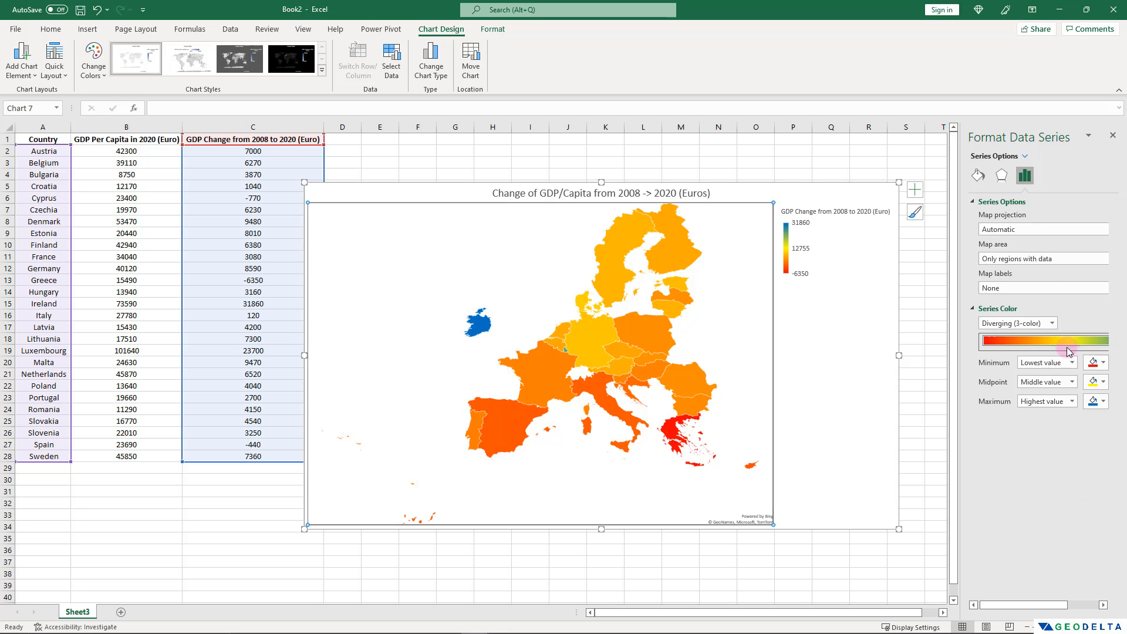
Add data labels to the GDP change map showing each country's category name and value, each on its own line.
{"action": "left_click", "coordinate": [914, 197]}
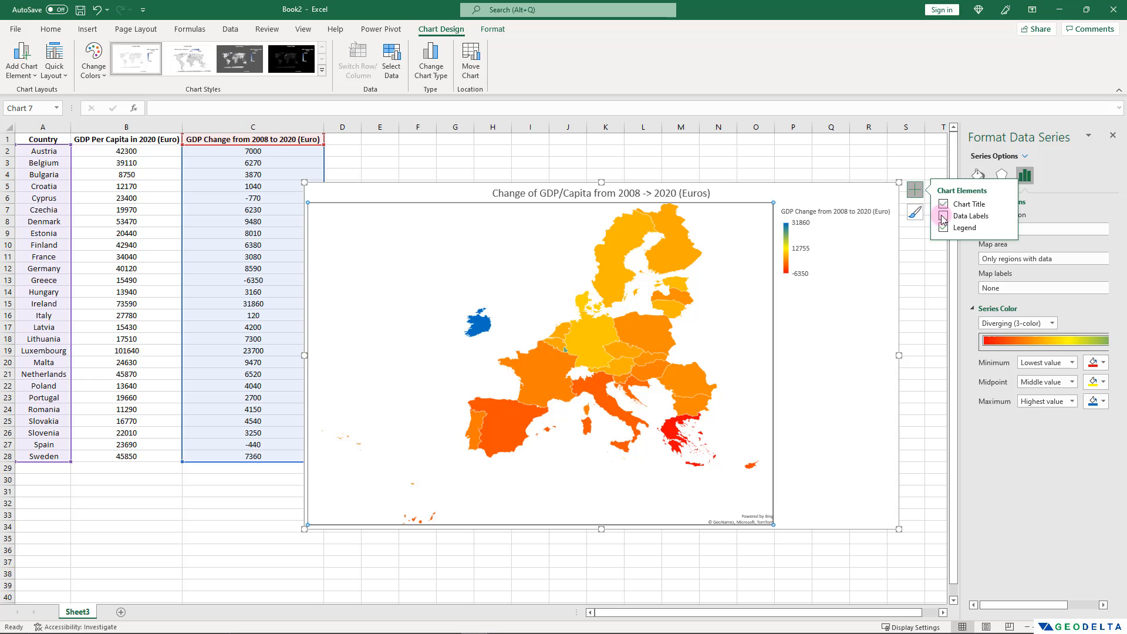
{"action": "left_click", "coordinate": [1005, 215]}
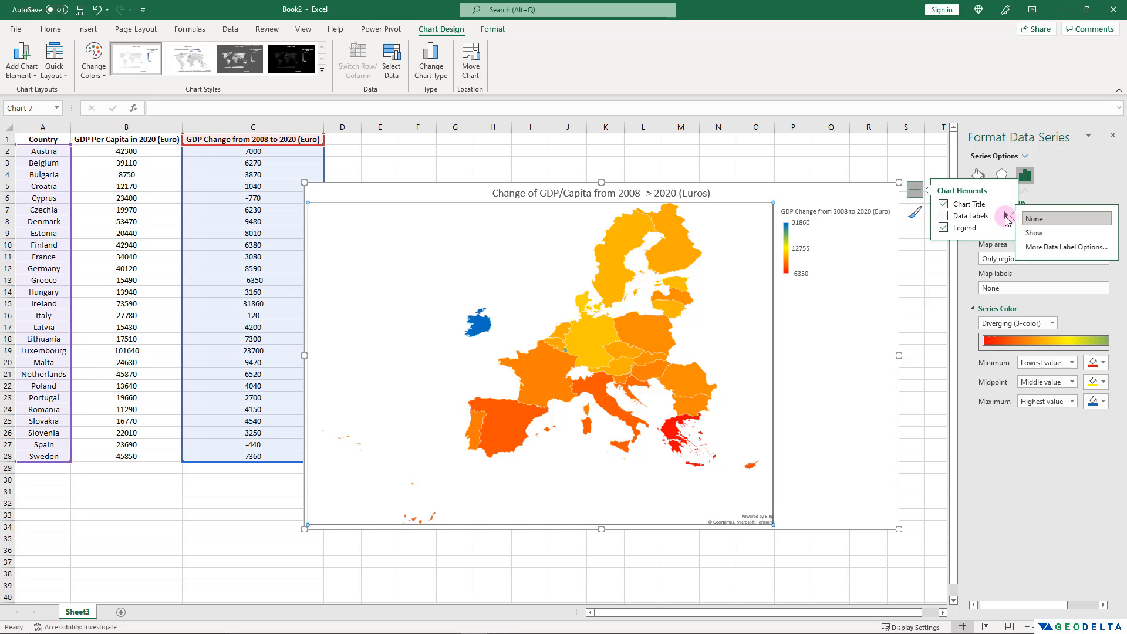
{"action": "left_click", "coordinate": [1052, 248]}
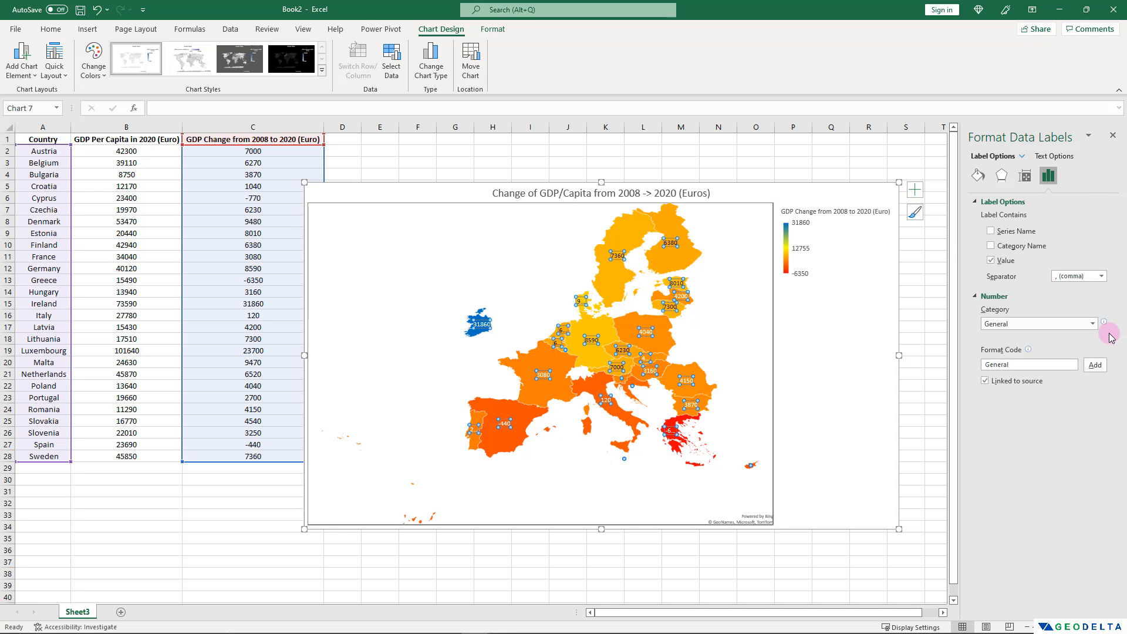
{"action": "left_click", "coordinate": [867, 443]}
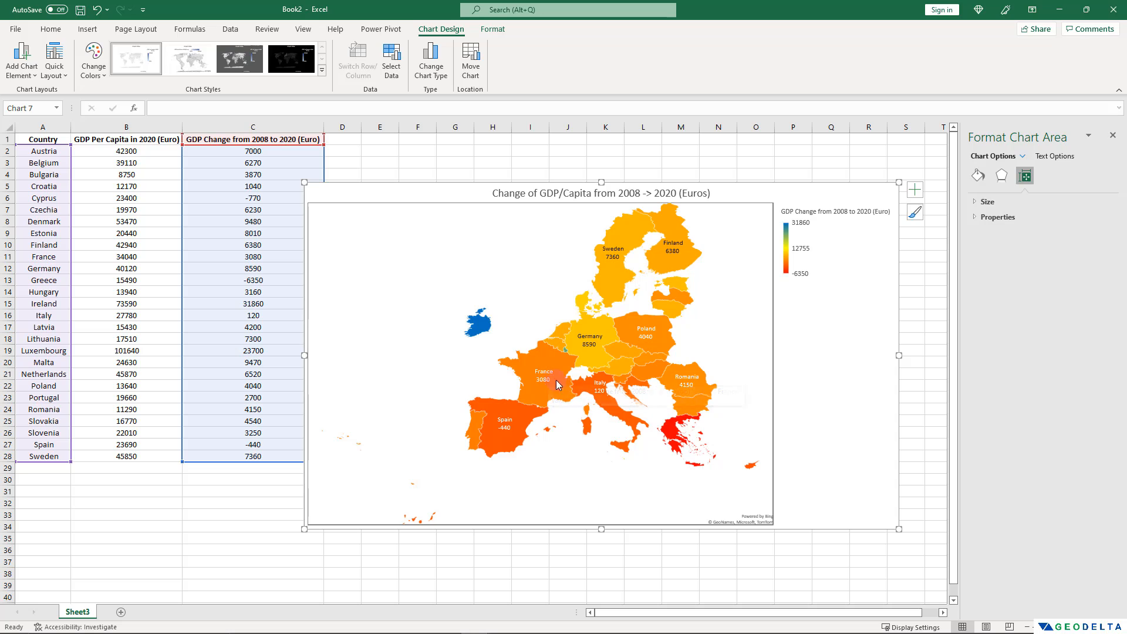
{"action": "mouse_move", "coordinate": [545, 383]}
{"action": "mouse_move", "coordinate": [522, 438]}
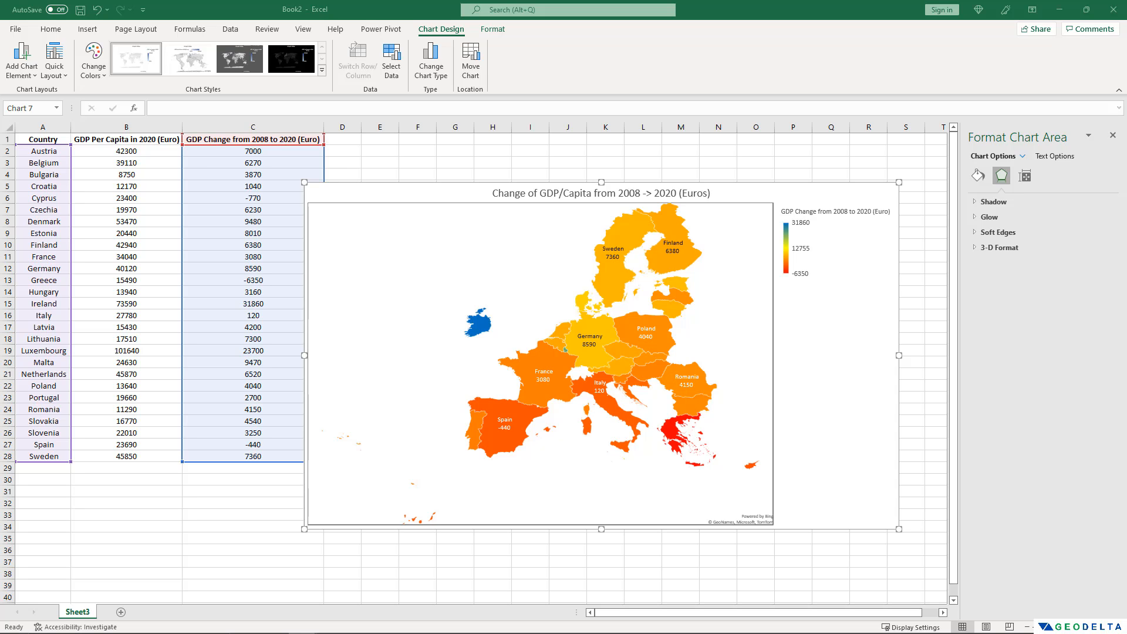
Review the country names from Austria to Sweden by highlighting A2:A28.
{"action": "left_click_drag", "start_coordinate": [59, 152], "coordinate": [60, 443]}
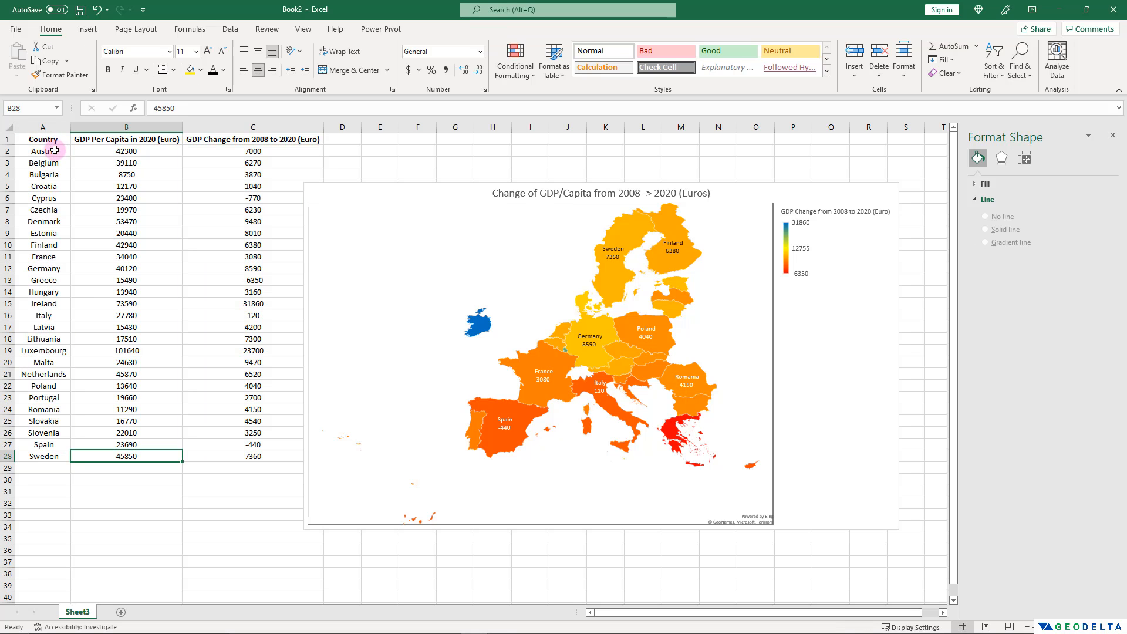
{"action": "left_click_drag", "start_coordinate": [54, 151], "coordinate": [59, 459]}
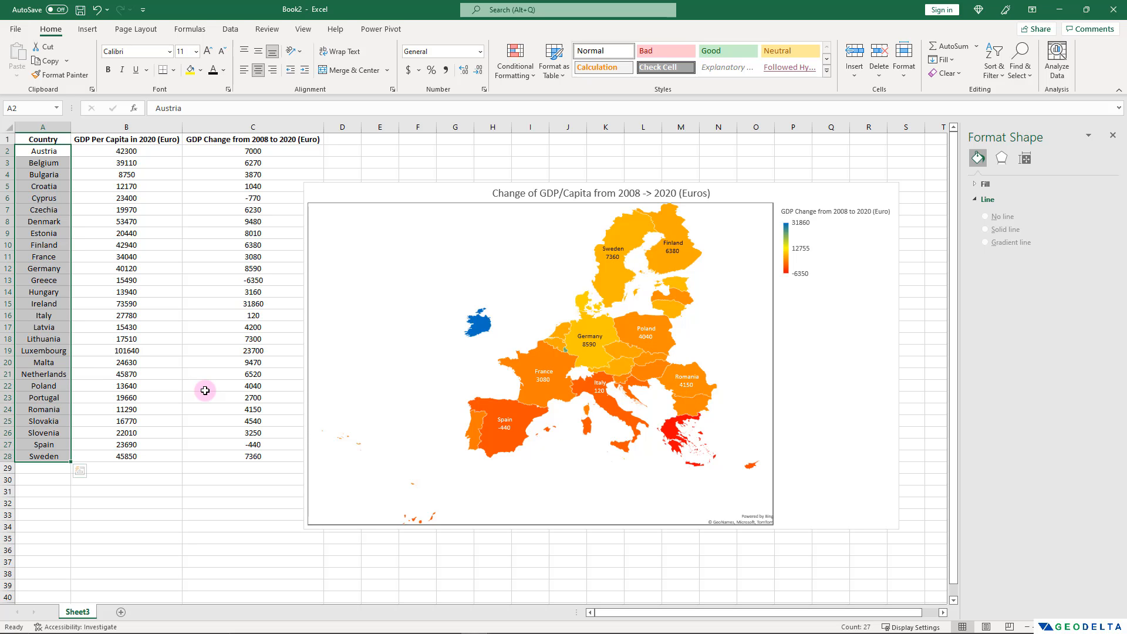
{"action": "left_click", "coordinate": [184, 503]}
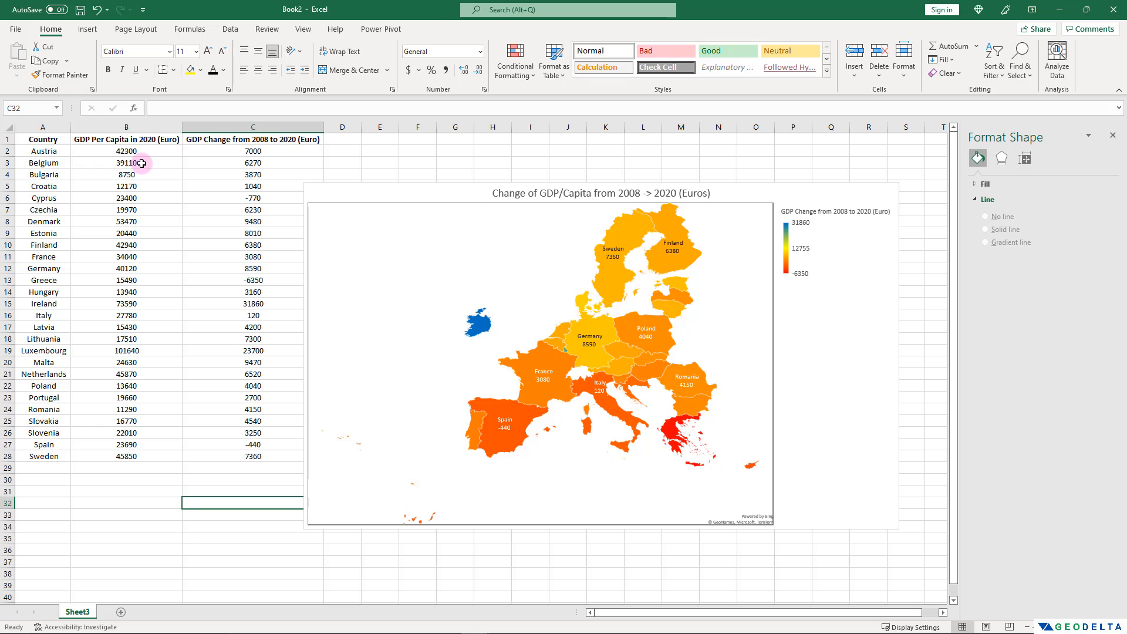
Move the GDP change map chart toward the data so its upper-left corner sits in column C near row 6.
{"action": "left_click_drag", "start_coordinate": [778, 316], "coordinate": [664, 327]}
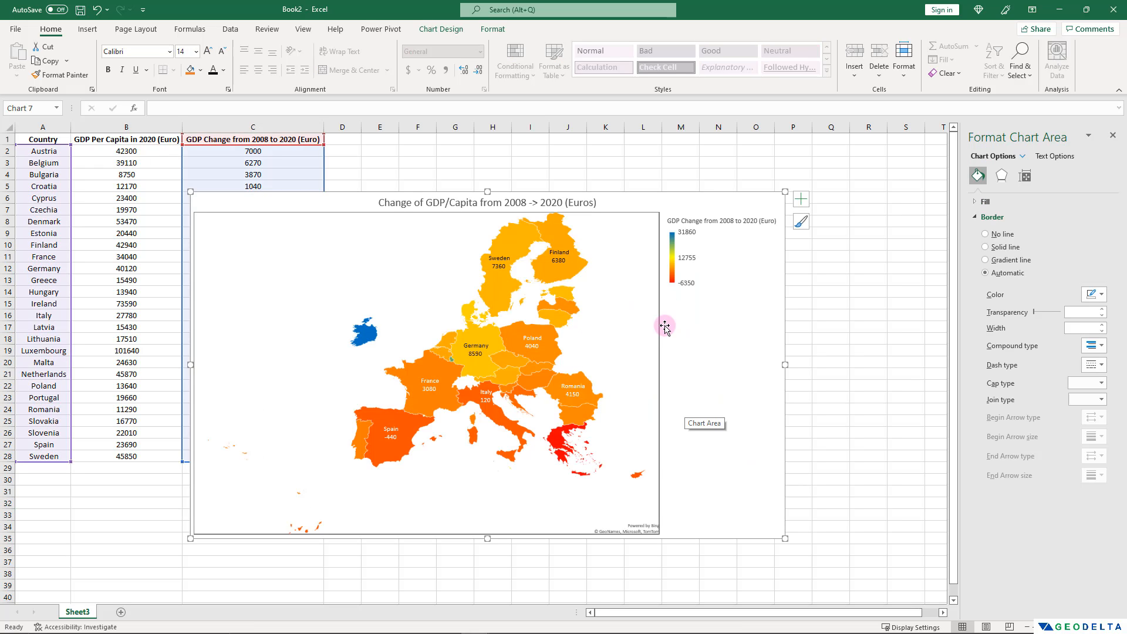